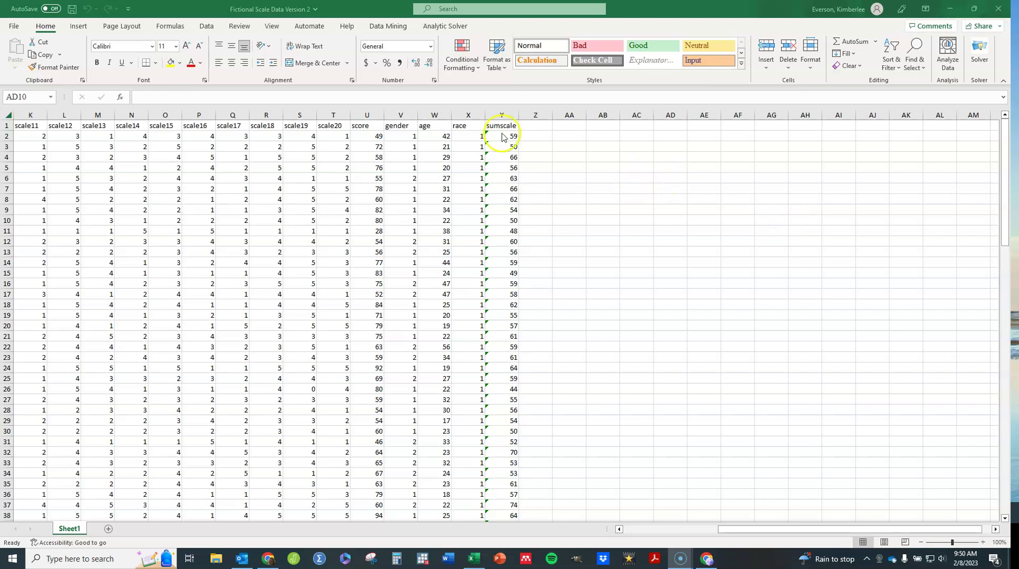
Inspect the Analysis ToolPak and Analysis ToolPak - VBA entries among the add-ins in the program options.
{"action": "left_click", "coordinate": [210, 27]}
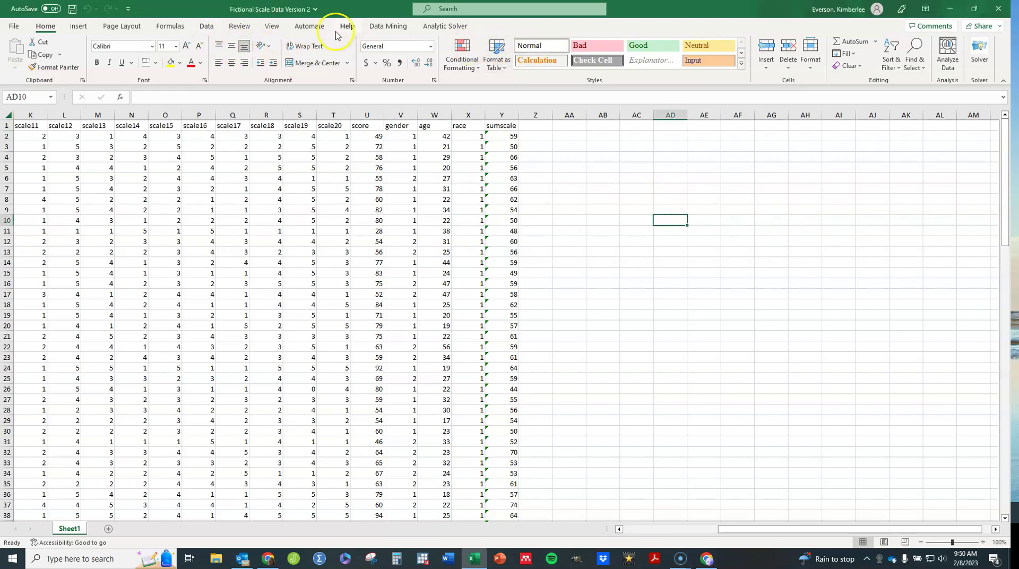
{"action": "left_click", "coordinate": [205, 28]}
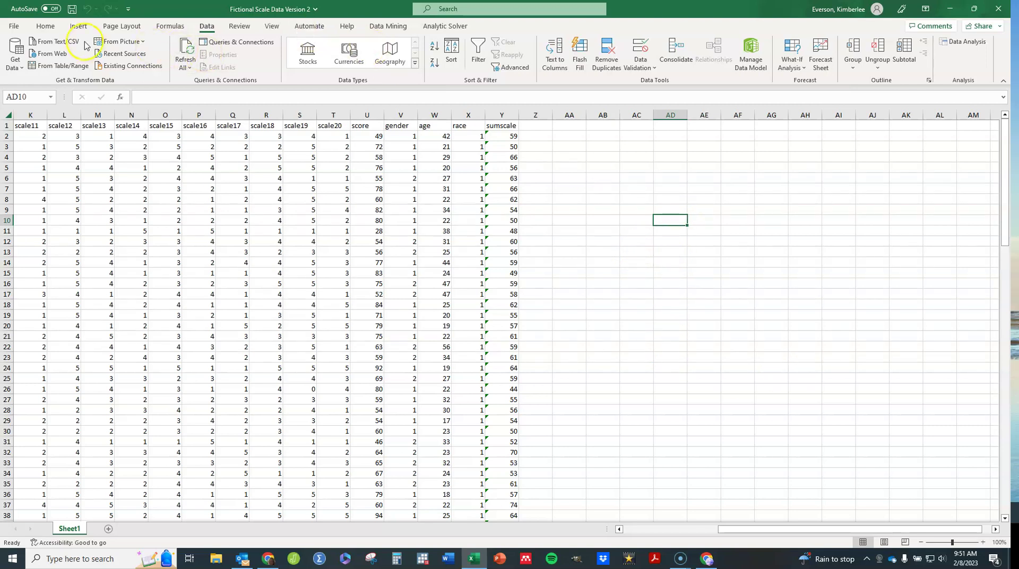
{"action": "left_click", "coordinate": [13, 27]}
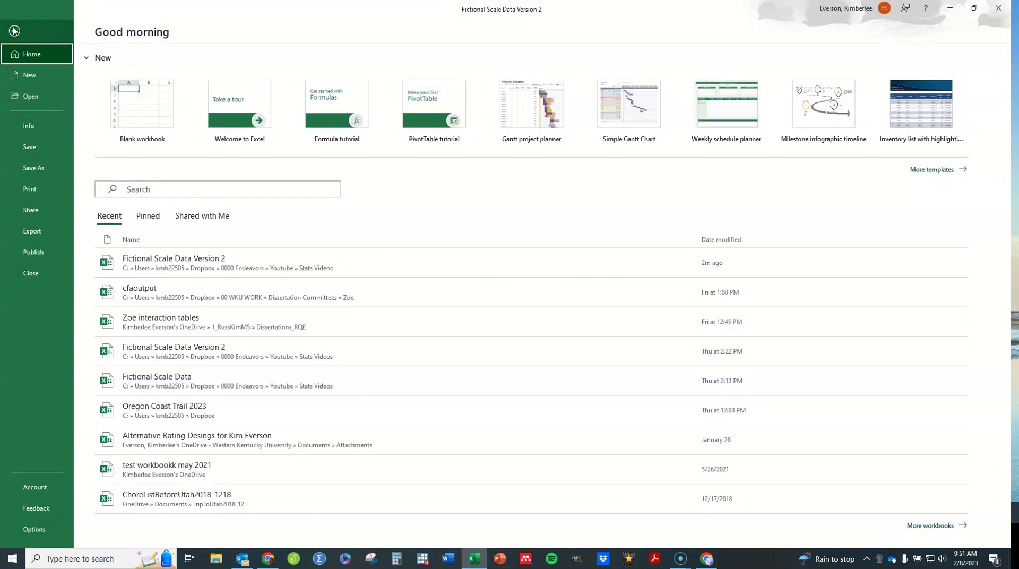
{"action": "left_click", "coordinate": [43, 537]}
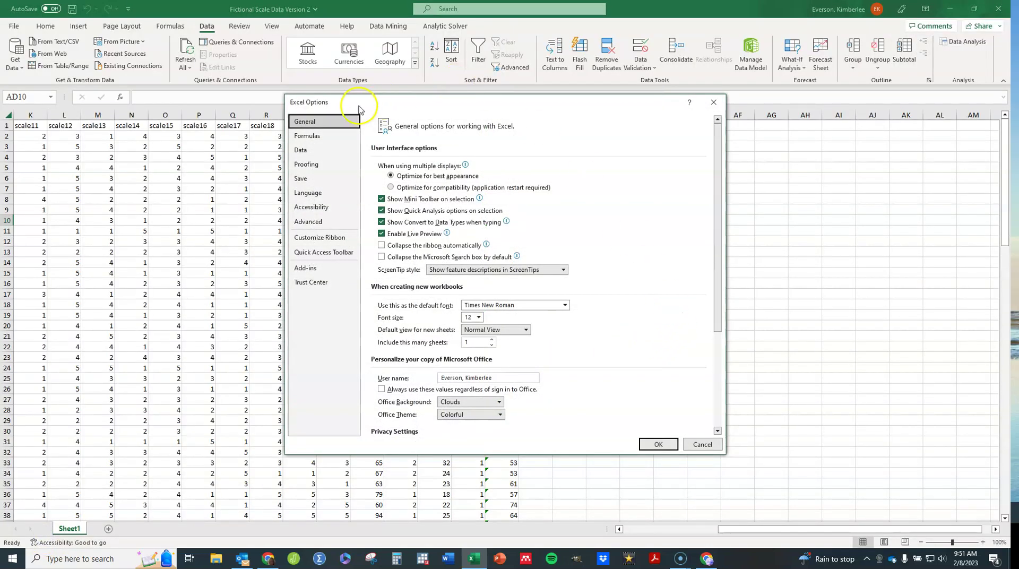
{"action": "left_click", "coordinate": [304, 270]}
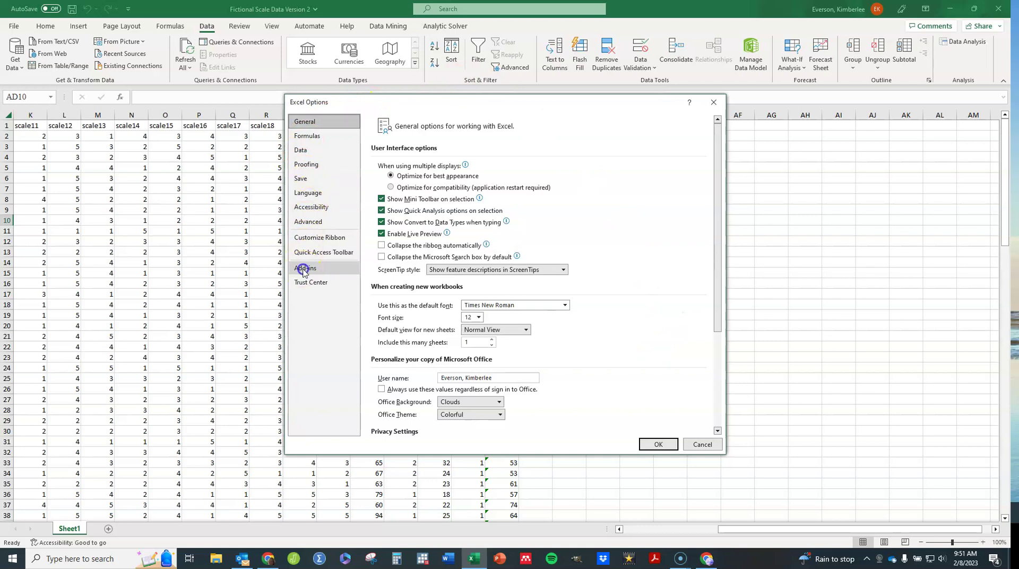
{"action": "left_click", "coordinate": [403, 186]}
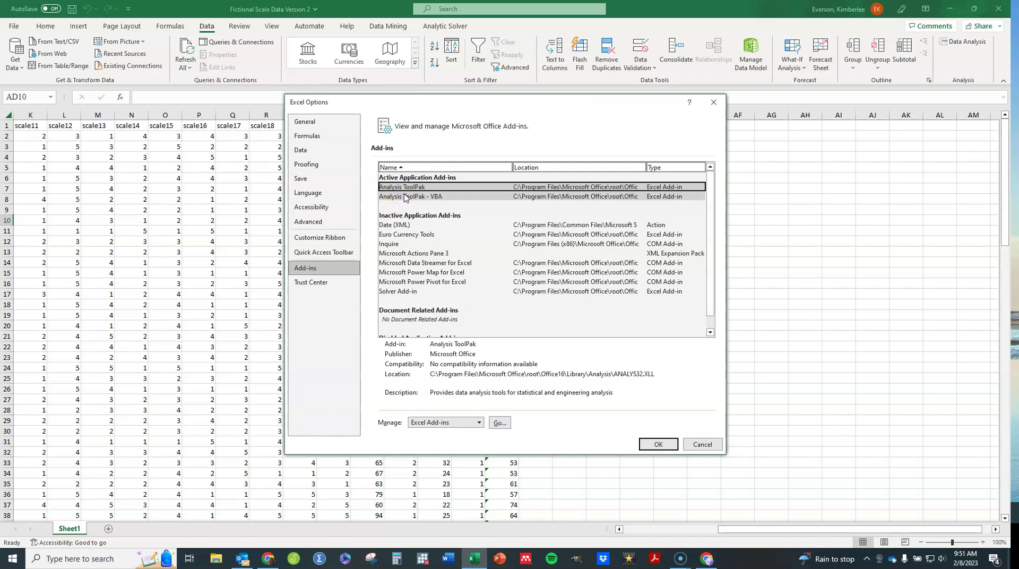
{"action": "left_click", "coordinate": [406, 196]}
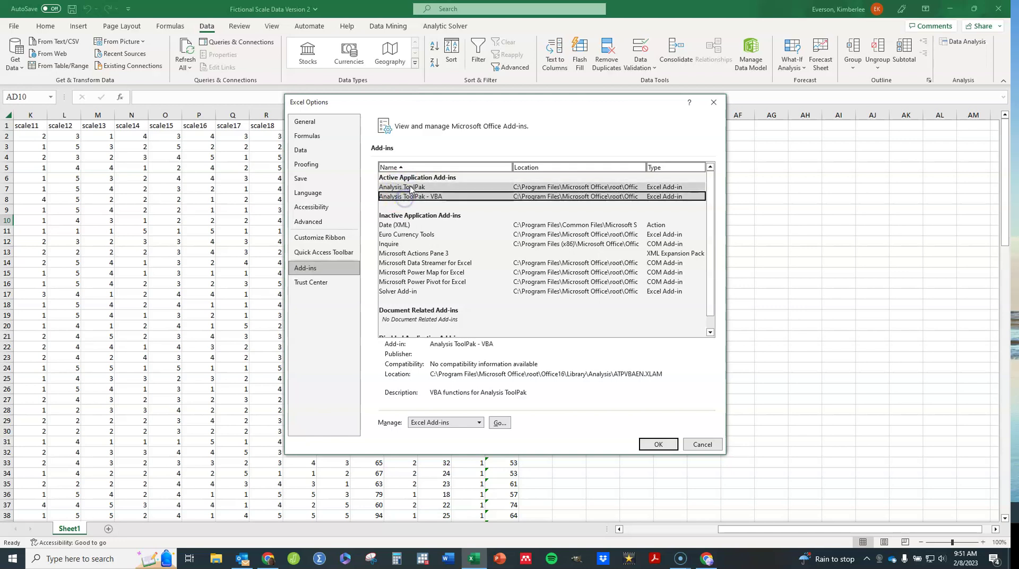
{"action": "left_click", "coordinate": [406, 186]}
{"action": "left_click", "coordinate": [409, 197]}
{"action": "left_click", "coordinate": [407, 187]}
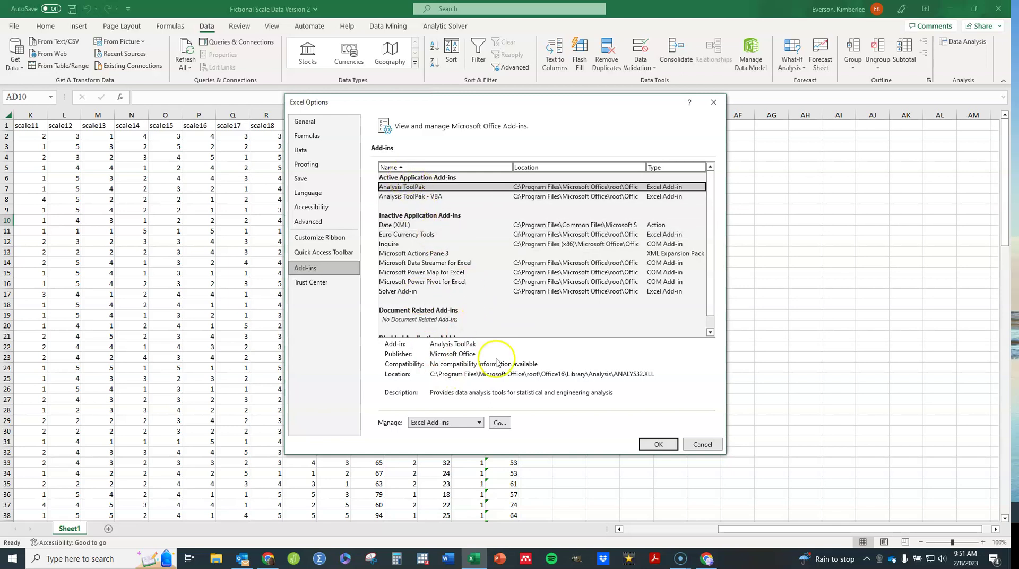
Open the Excel Add-ins manager and accept it with Analysis ToolPak and Analysis ToolPak - VBA enabled.
{"action": "left_click", "coordinate": [500, 423]}
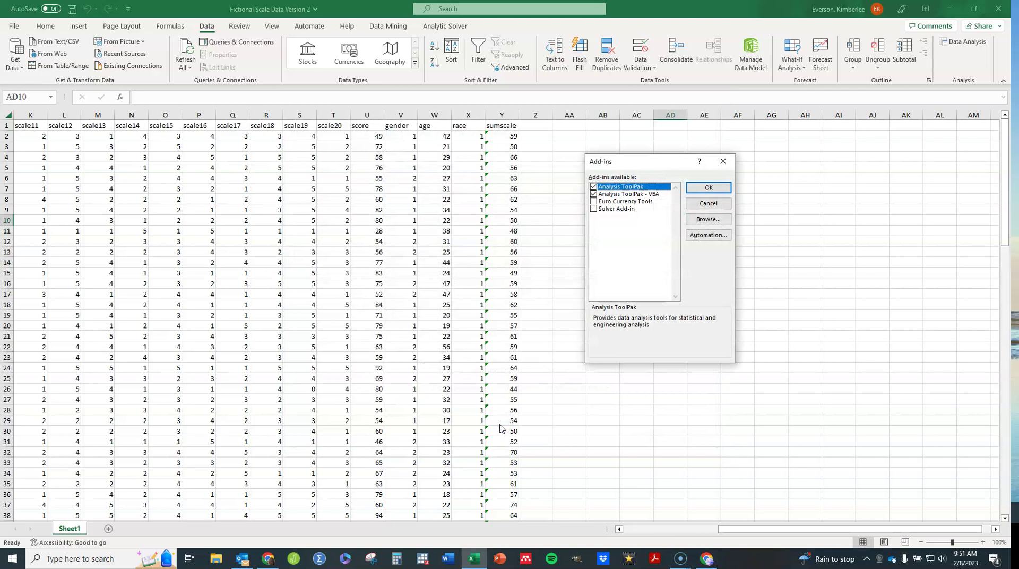
{"action": "left_click", "coordinate": [598, 193]}
{"action": "left_click", "coordinate": [709, 189]}
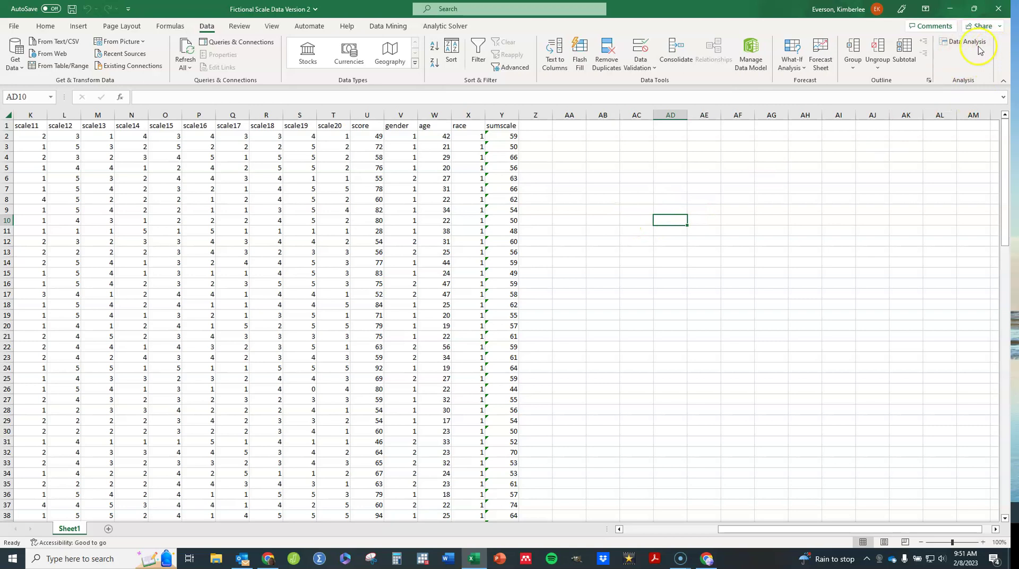
Start the Regression tool from the data analysis tools.
{"action": "left_click", "coordinate": [592, 213]}
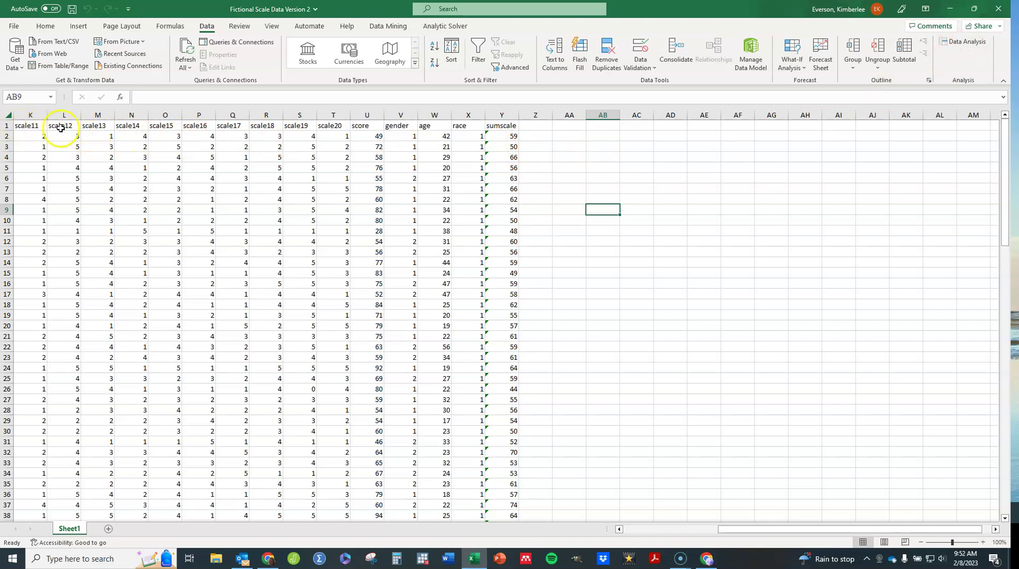
{"action": "left_click_drag", "start_coordinate": [725, 533], "coordinate": [761, 529]}
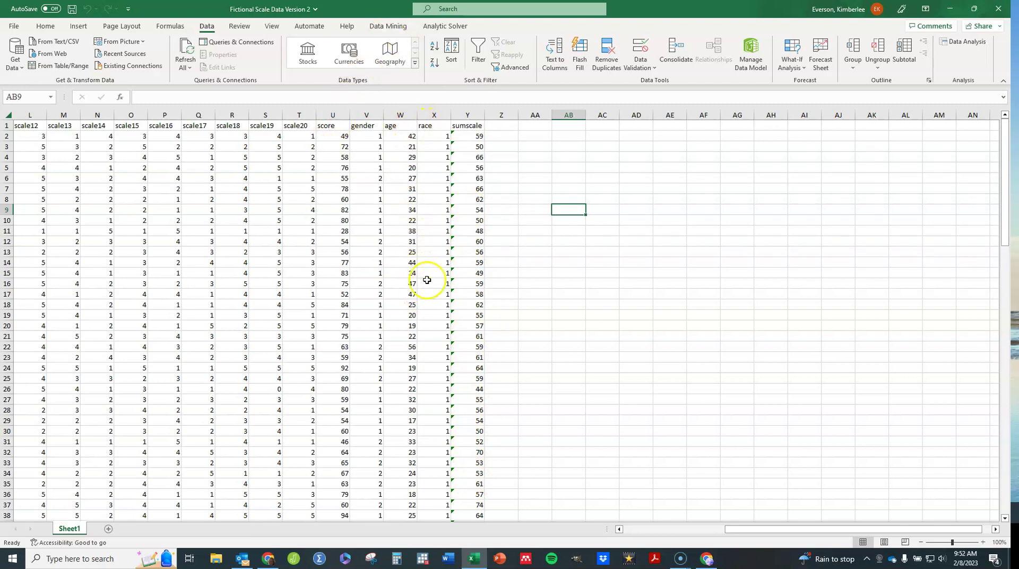
{"action": "left_click", "coordinate": [557, 156]}
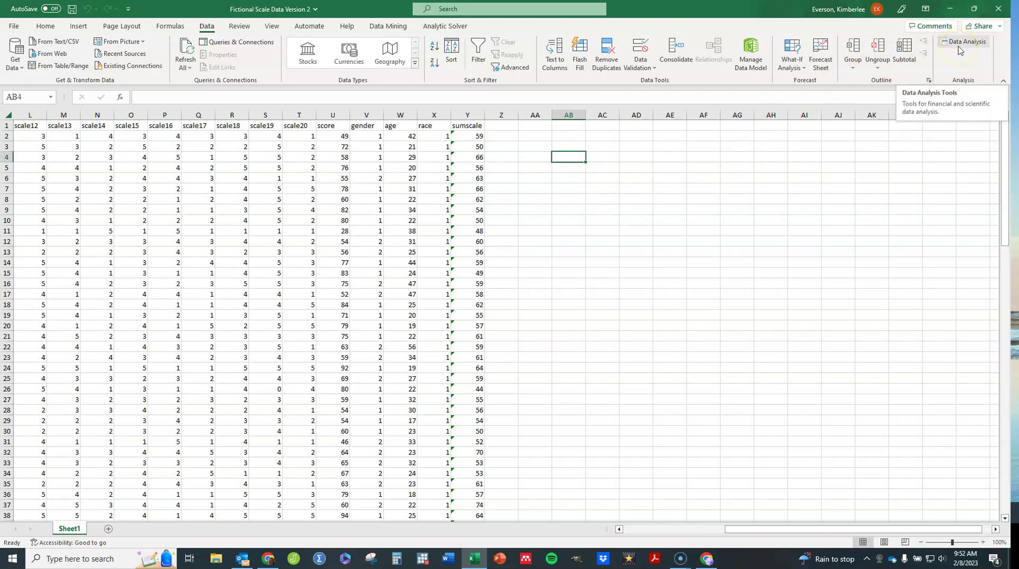
{"action": "left_click", "coordinate": [960, 50]}
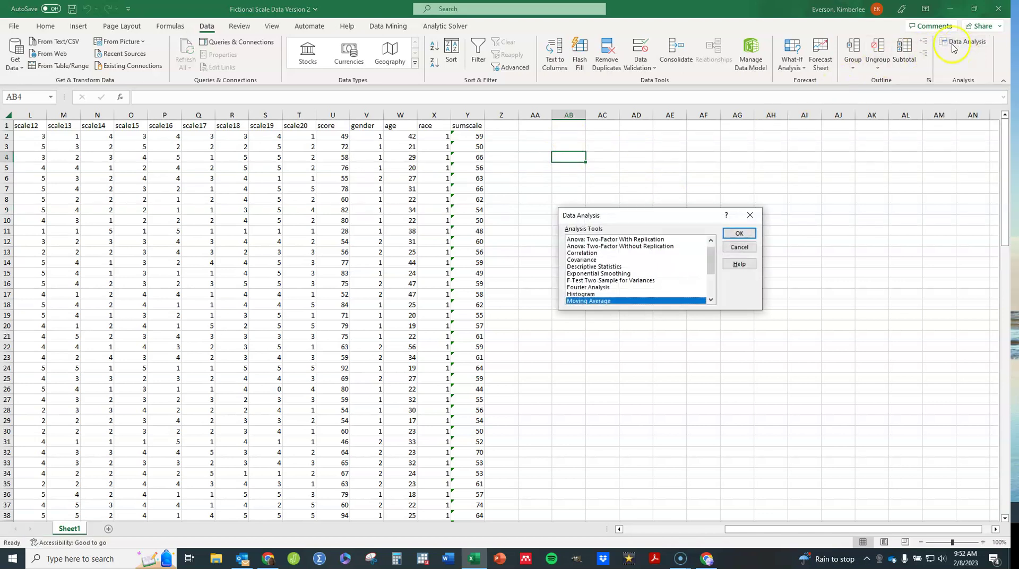
{"action": "left_click_drag", "start_coordinate": [712, 249], "coordinate": [714, 288]}
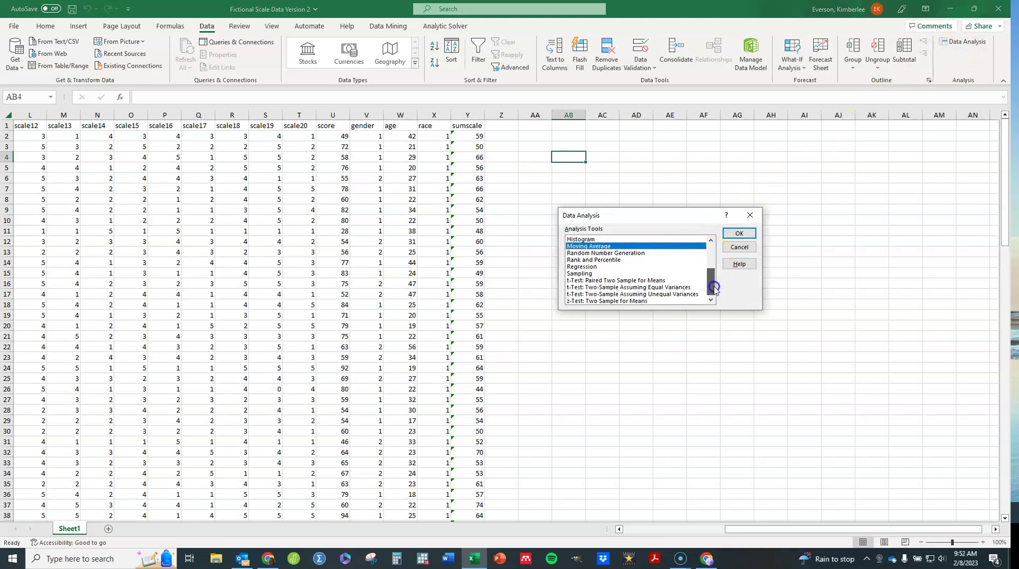
{"action": "left_click", "coordinate": [583, 267]}
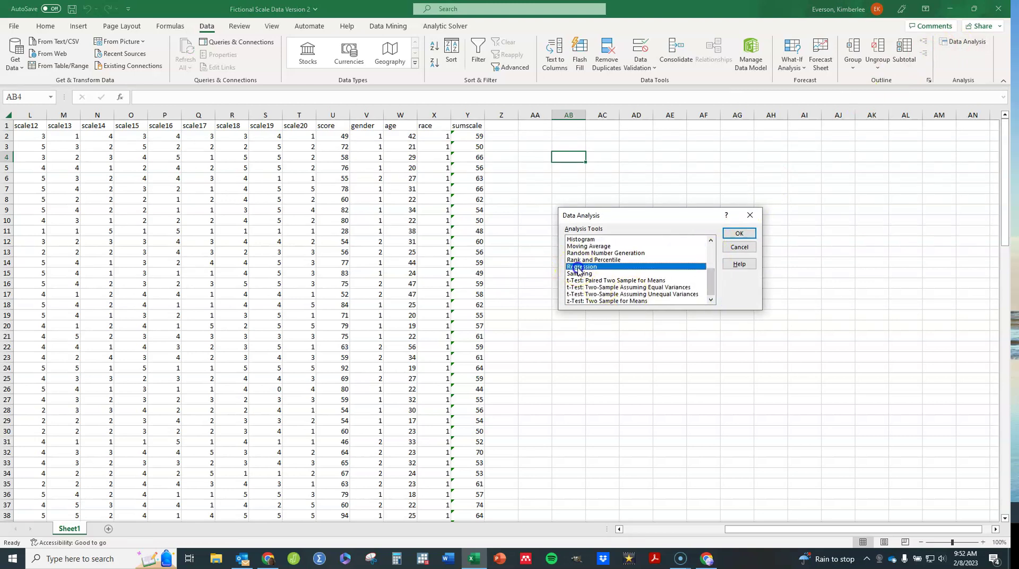
{"action": "left_click", "coordinate": [739, 234]}
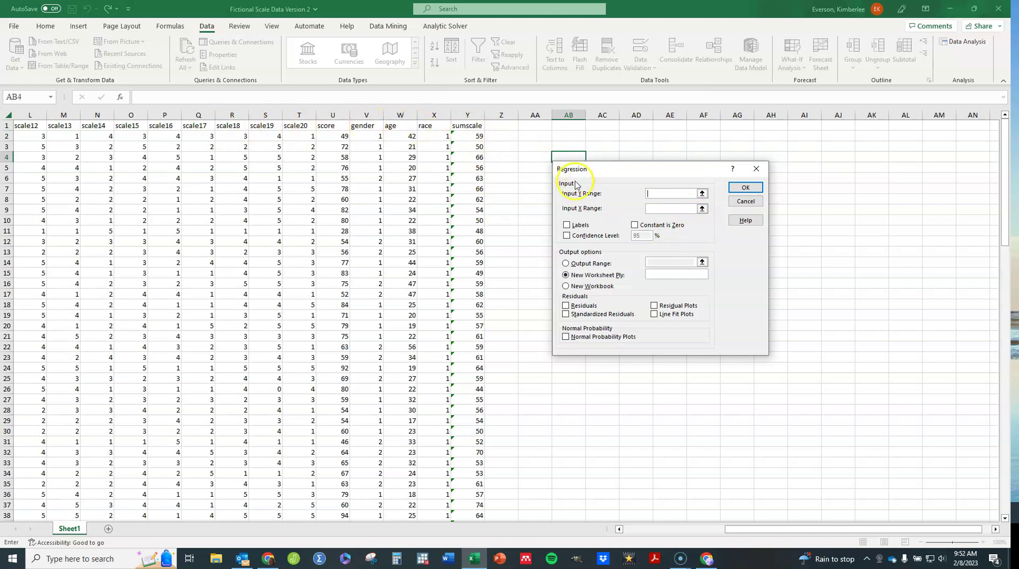
Enable Labels and set the regression's input Y range to the sumscale column with its header, $Y$1:$Y$118.
{"action": "left_click", "coordinate": [567, 226]}
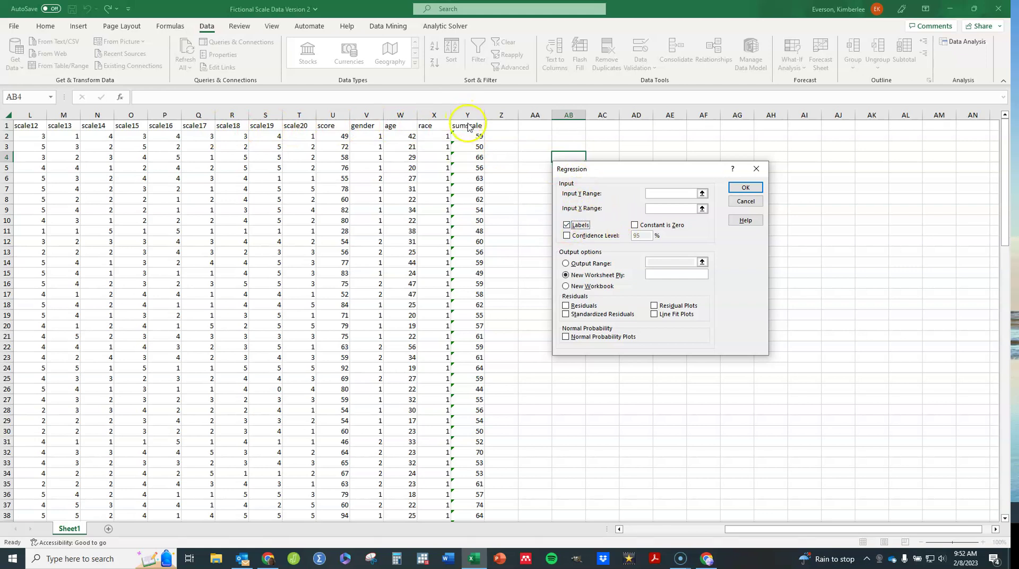
{"action": "left_click", "coordinate": [668, 193]}
{"action": "left_click_drag", "start_coordinate": [464, 125], "coordinate": [466, 567]}
{"action": "left_click_drag", "start_coordinate": [453, 521], "coordinate": [455, 506]}
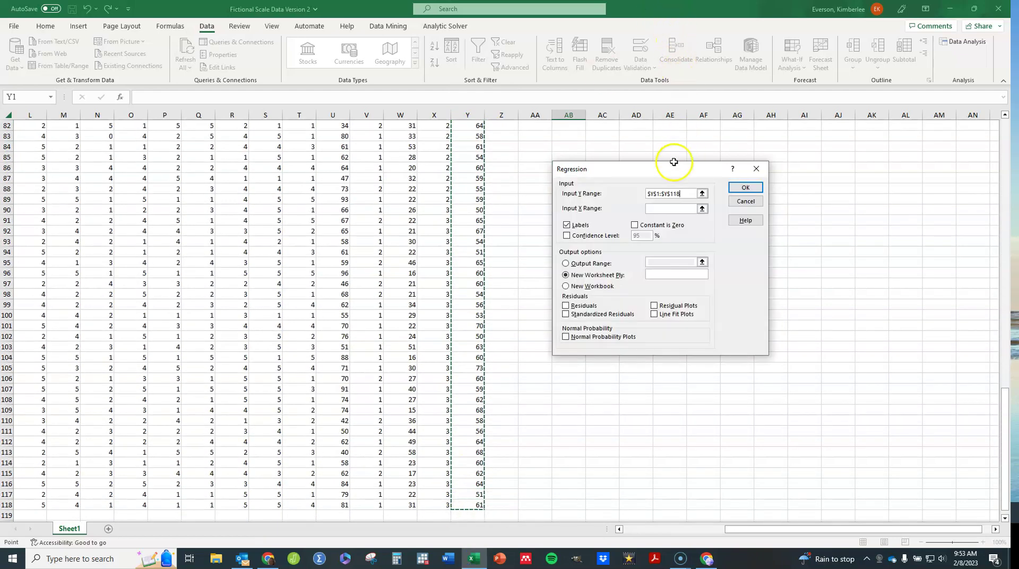
{"action": "left_click", "coordinate": [657, 208]}
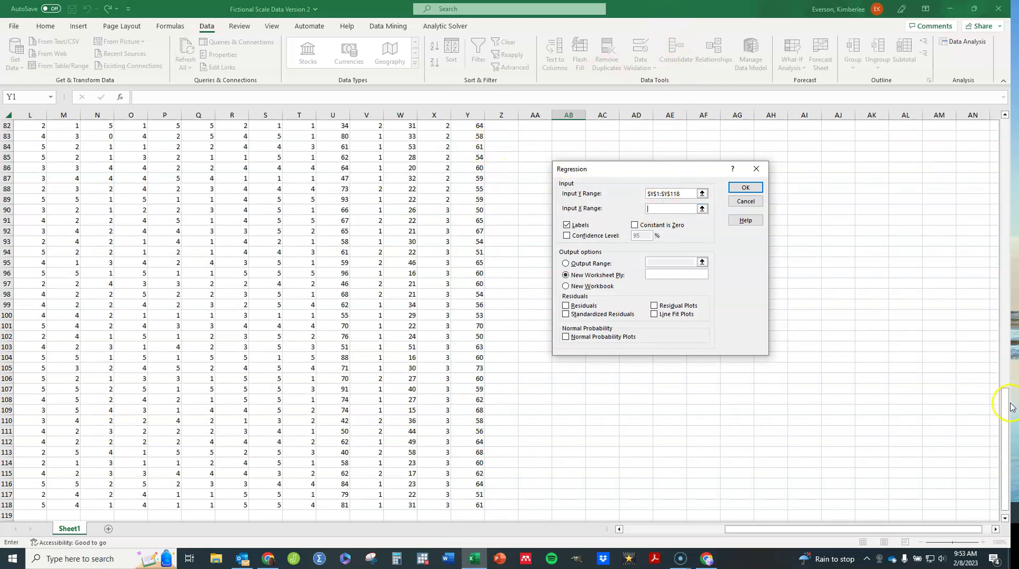
{"action": "left_click_drag", "start_coordinate": [1011, 407], "coordinate": [1011, 136]}
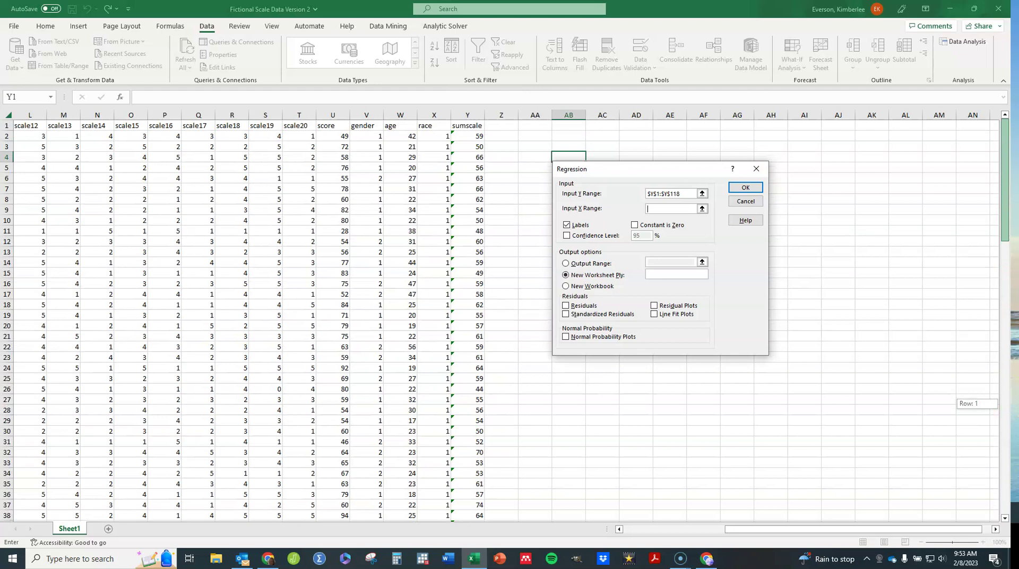
{"action": "left_click_drag", "start_coordinate": [435, 127], "coordinate": [445, 505]}
{"action": "left_click", "coordinate": [617, 441]}
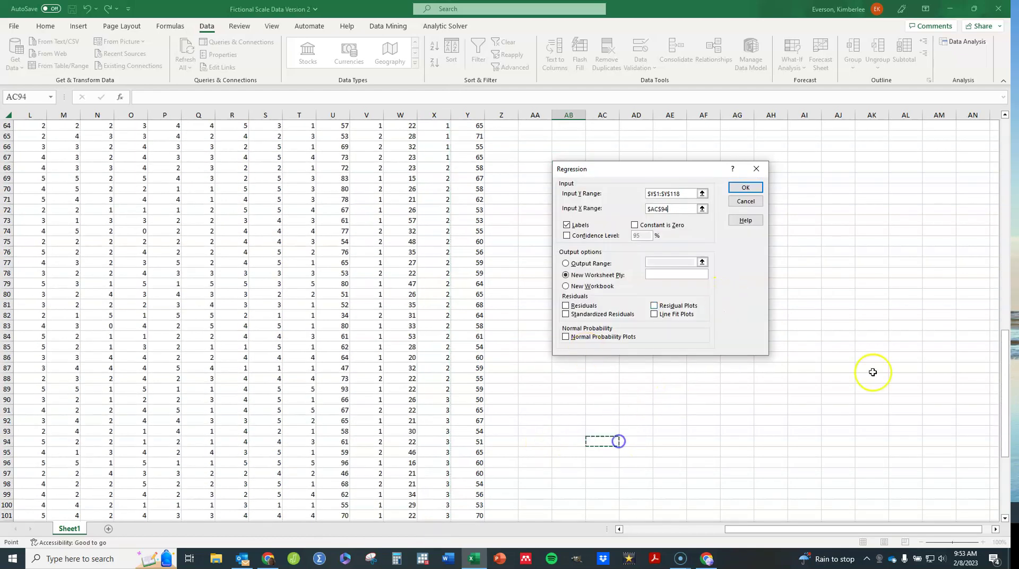
Set the regression's input X range to the age column with its header, $W$1:$W$118.
{"action": "left_click", "coordinate": [673, 207]}
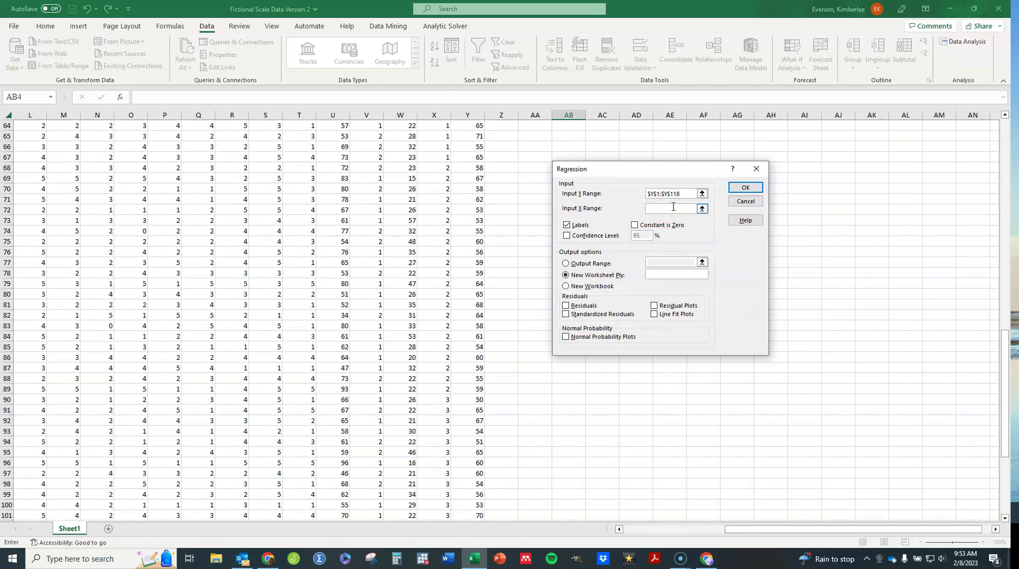
{"action": "left_click_drag", "start_coordinate": [1004, 340], "coordinate": [1007, 100]}
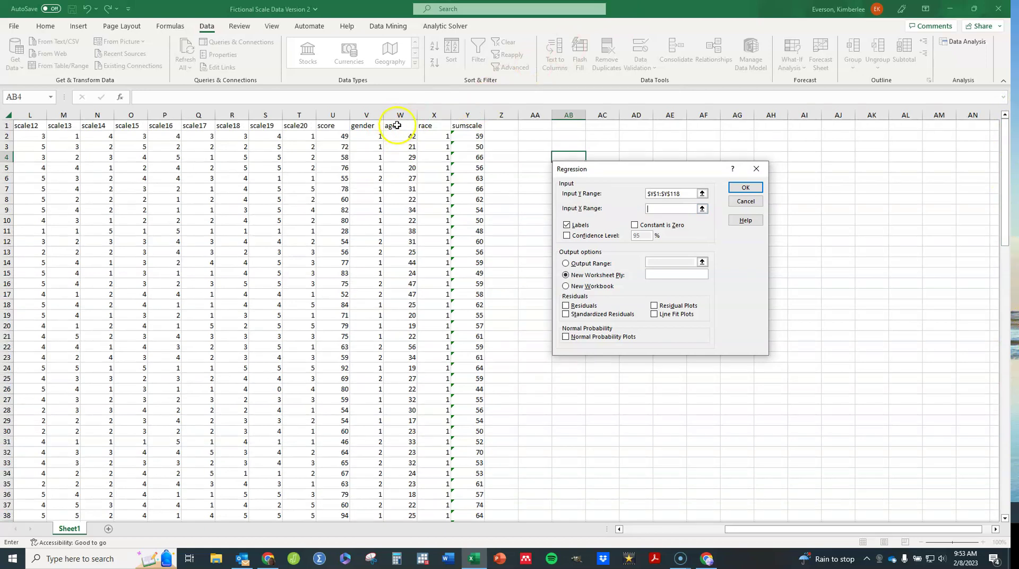
{"action": "left_click_drag", "start_coordinate": [397, 126], "coordinate": [413, 503]}
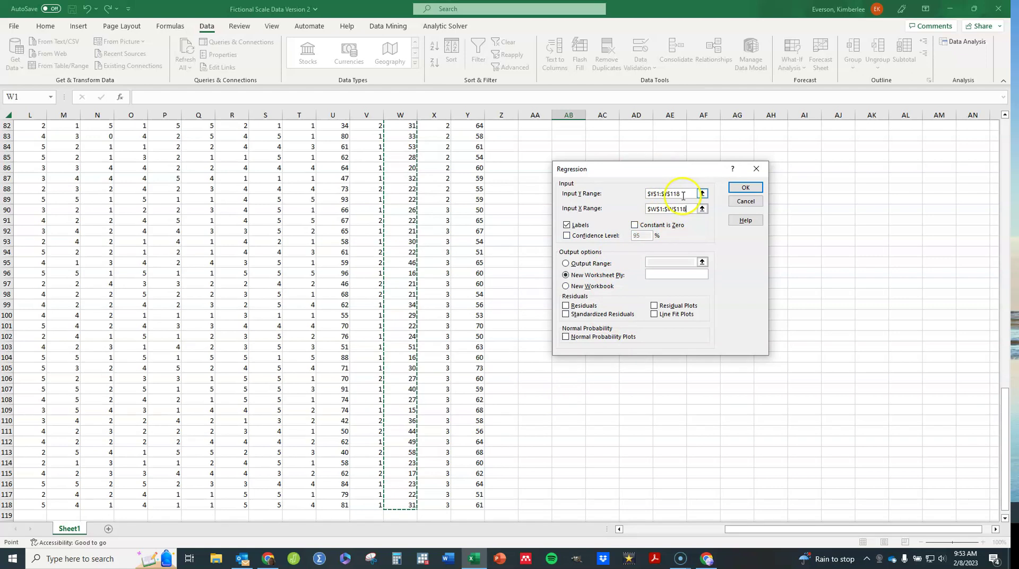
Enable the 95% confidence level and direct the regression output to a new worksheet ply.
{"action": "left_click", "coordinate": [567, 236]}
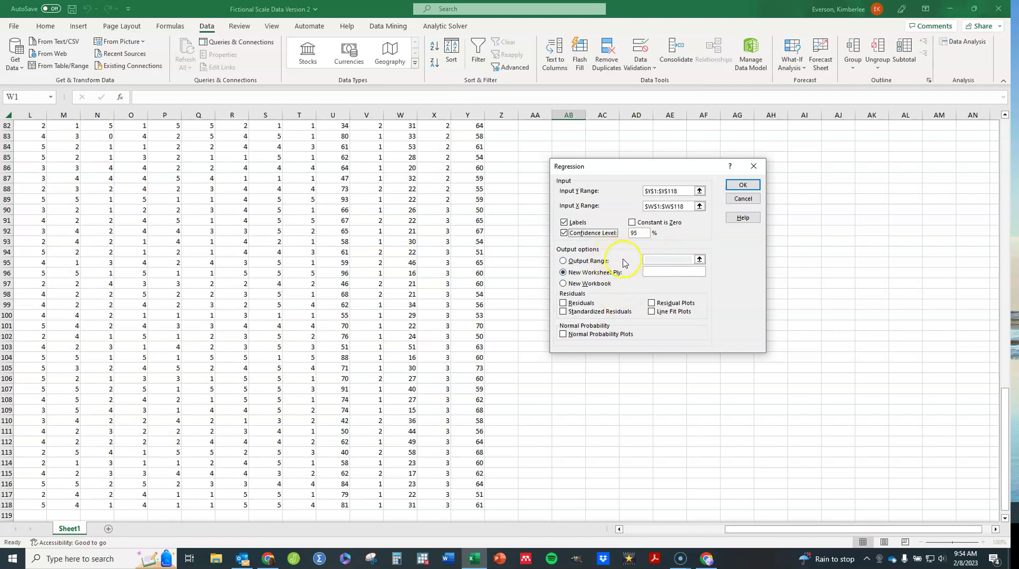
{"action": "left_click", "coordinate": [563, 261]}
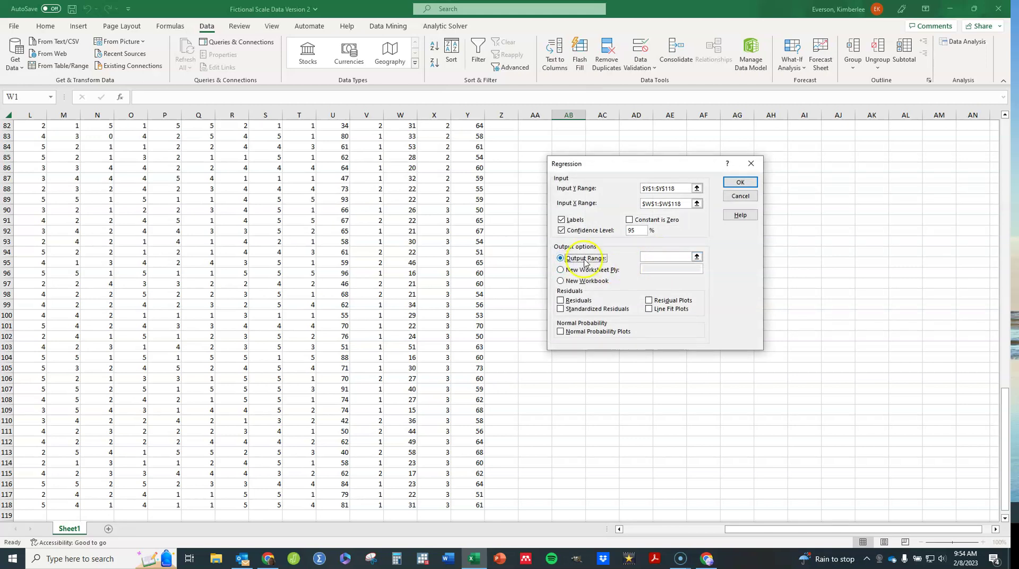
{"action": "left_click", "coordinate": [560, 271]}
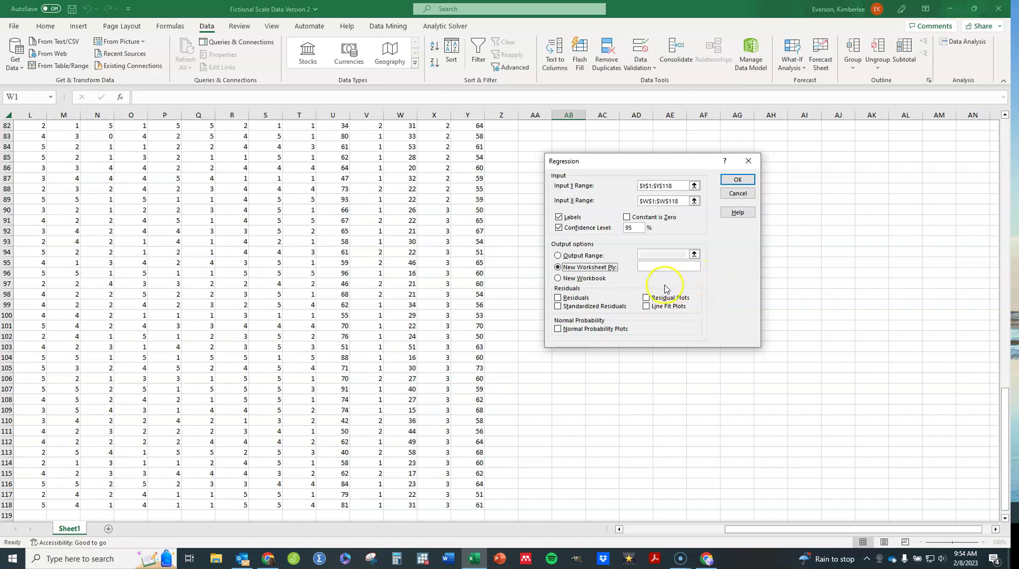
Include residuals, residual plots, line fit plots and normal probability plots, and run the regression.
{"action": "left_click", "coordinate": [559, 299]}
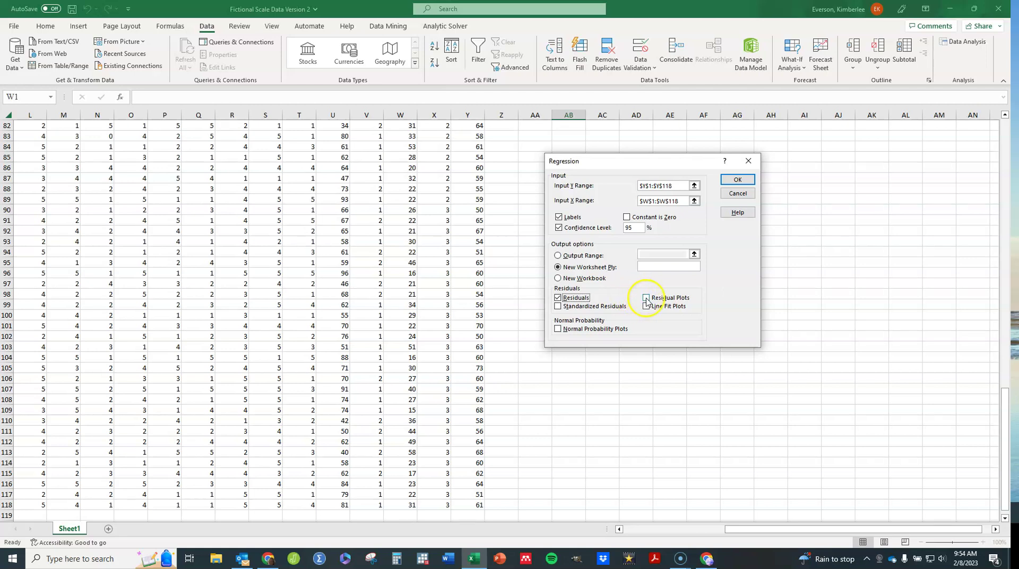
{"action": "left_click", "coordinate": [646, 299]}
{"action": "left_click", "coordinate": [557, 330]}
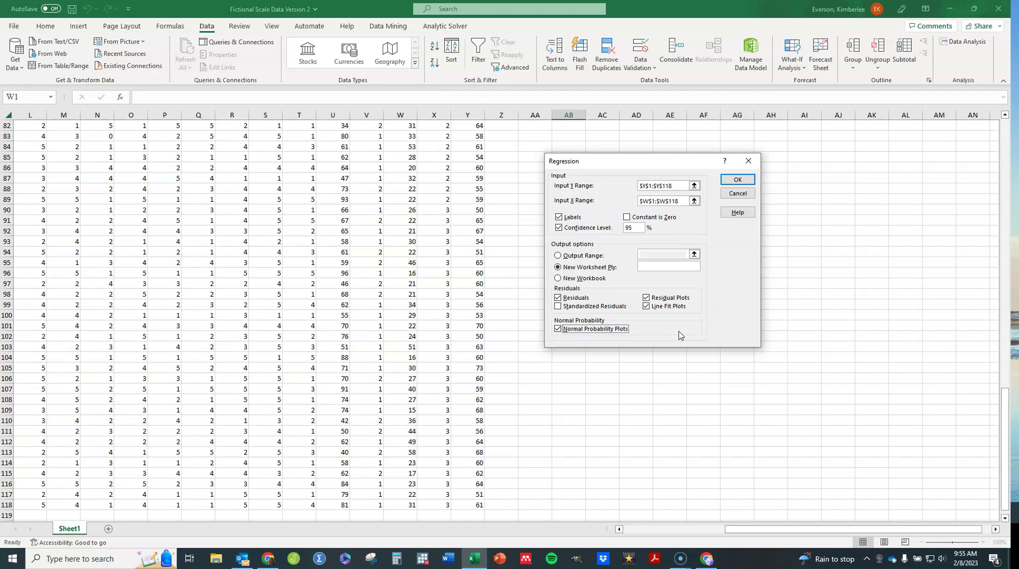
{"action": "left_click", "coordinate": [738, 181]}
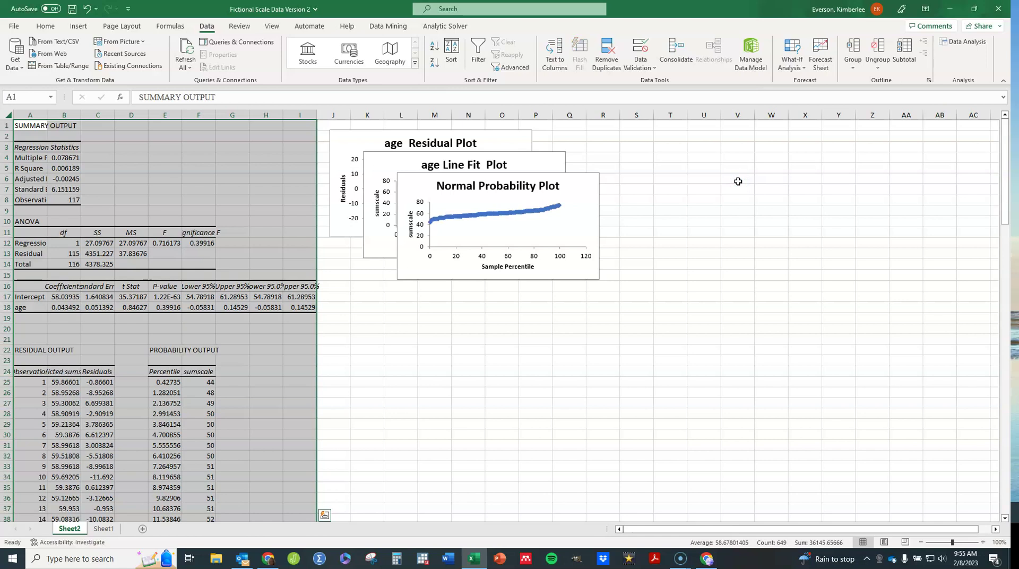
Widen columns A and F of the regression output so their labels fit, and select the Significance F value.
{"action": "left_click", "coordinate": [372, 388]}
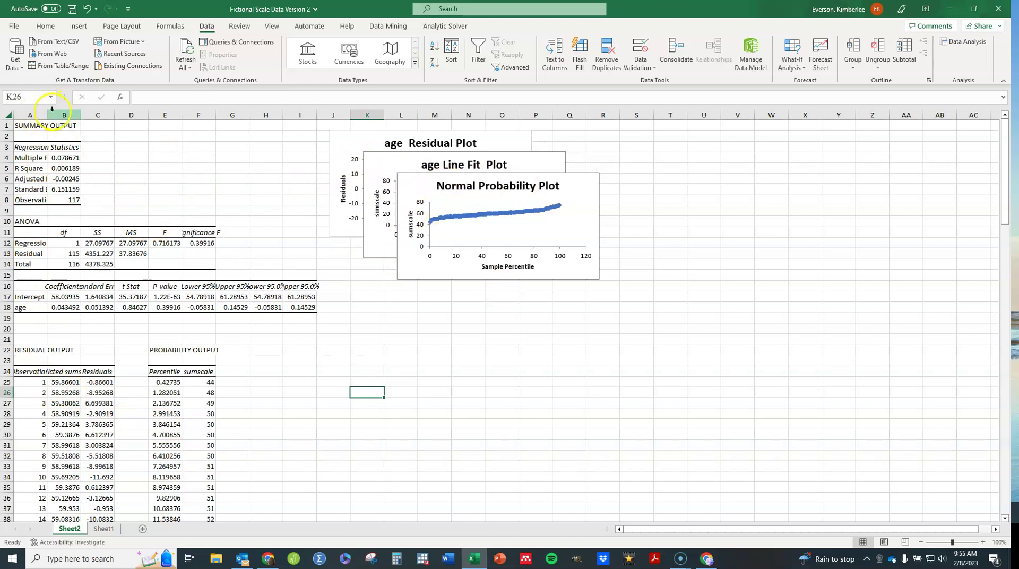
{"action": "left_click_drag", "start_coordinate": [48, 113], "coordinate": [129, 113]}
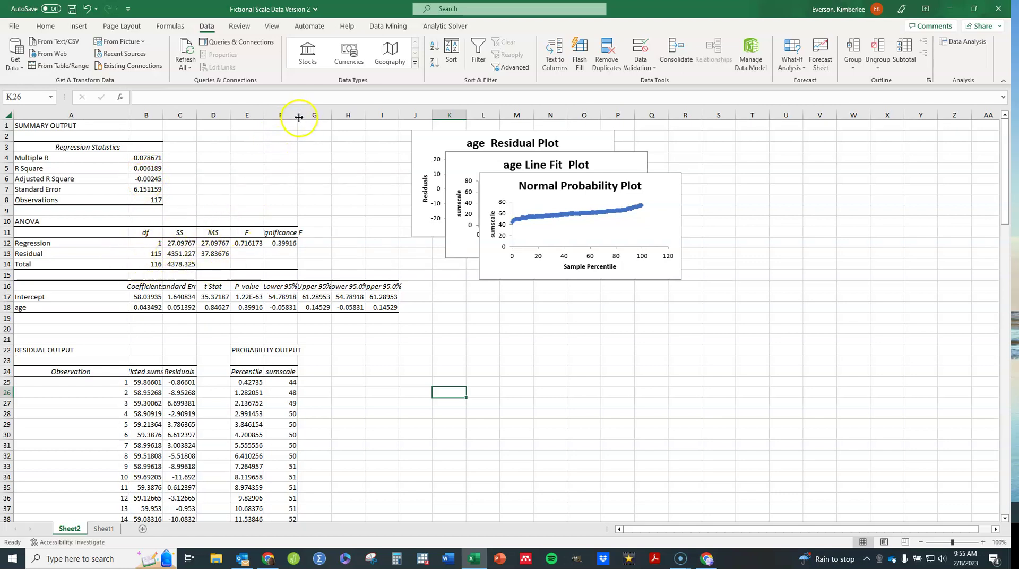
{"action": "left_click_drag", "start_coordinate": [297, 116], "coordinate": [330, 121]}
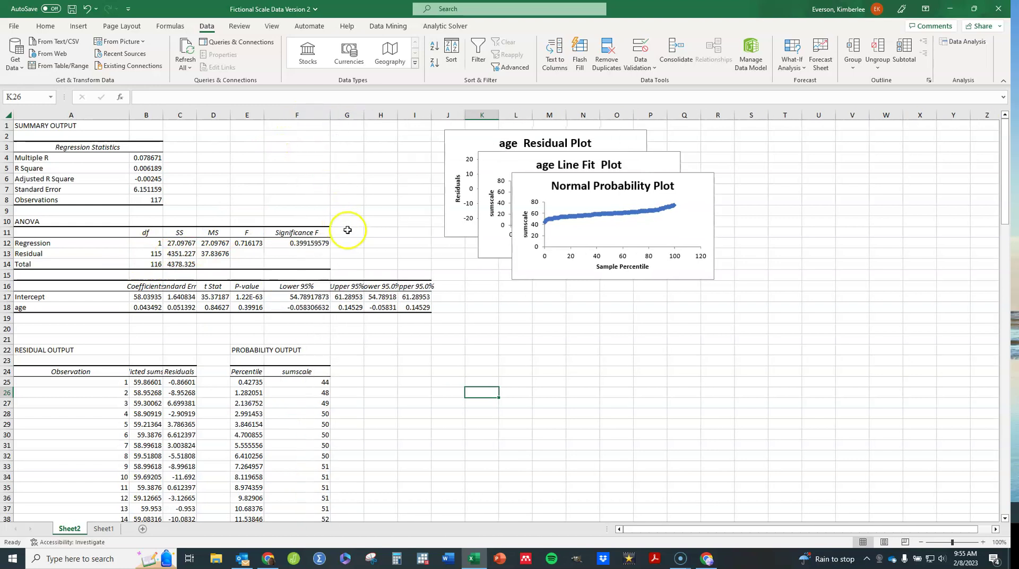
{"action": "left_click", "coordinate": [318, 243]}
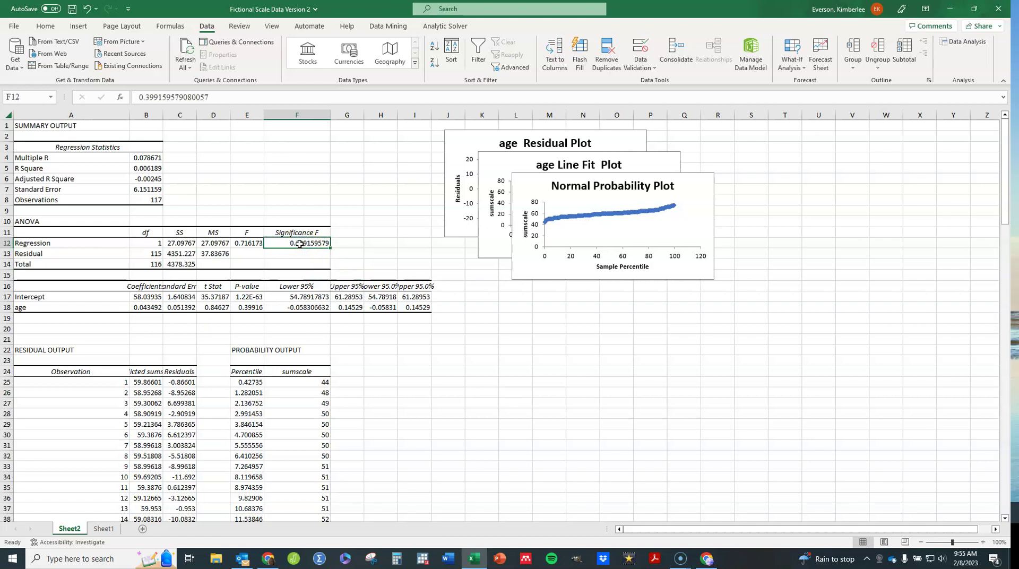
Review the intercept coefficient and the residual and probability output tables of the age regression.
{"action": "left_click", "coordinate": [253, 339]}
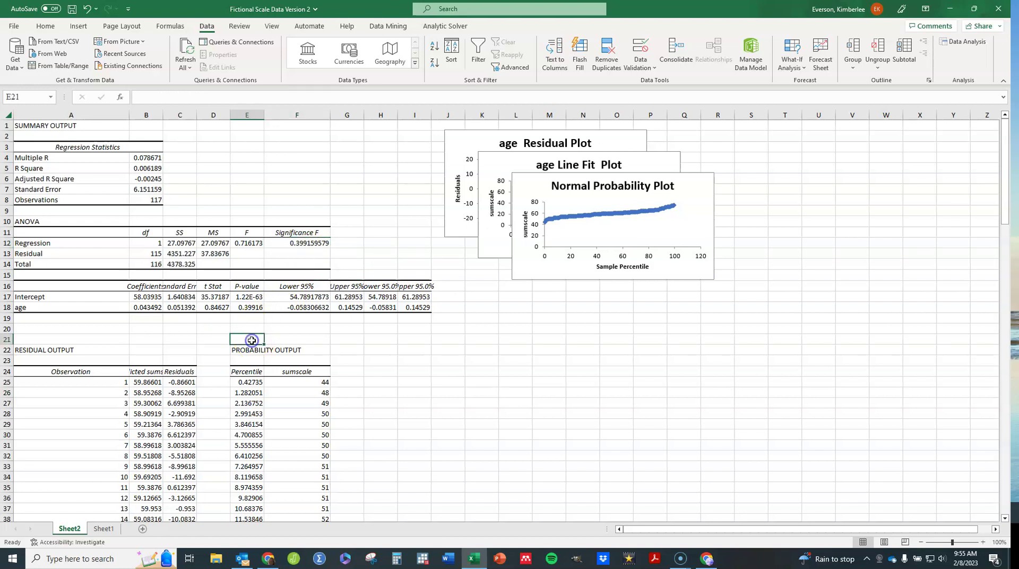
{"action": "left_click", "coordinate": [142, 300]}
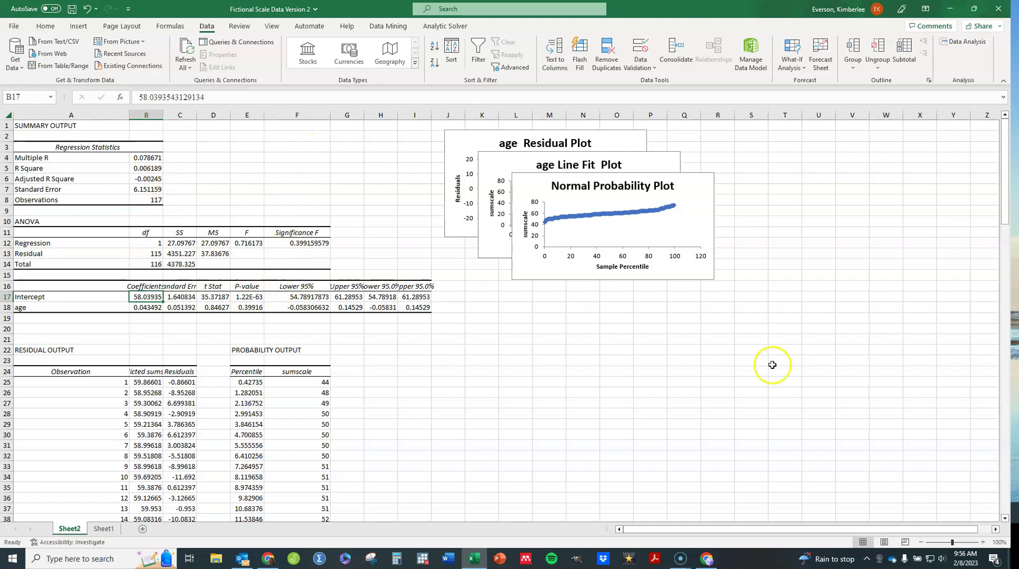
{"action": "left_click_drag", "start_coordinate": [1004, 179], "coordinate": [1005, 224]}
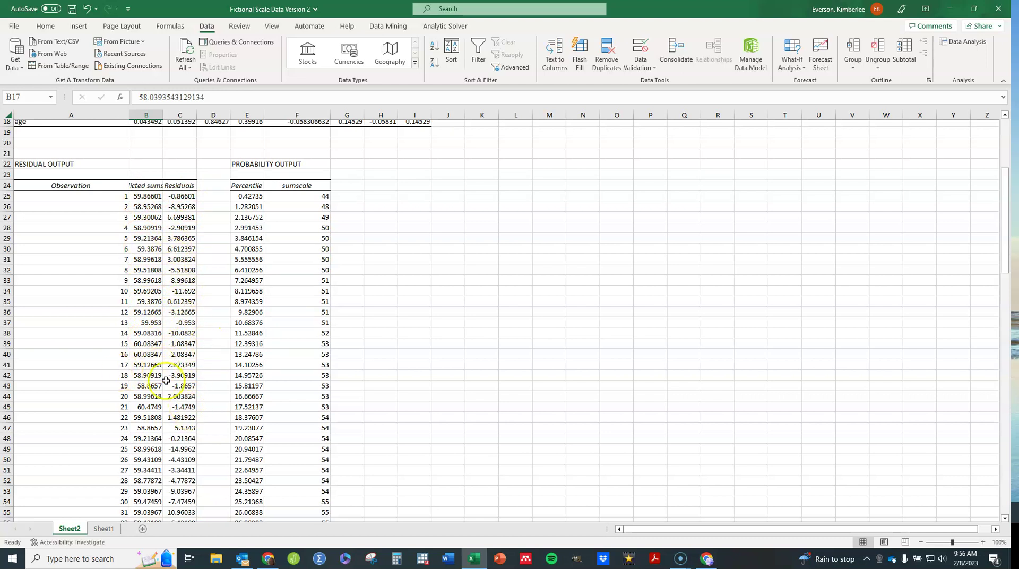
{"action": "left_click", "coordinate": [494, 334]}
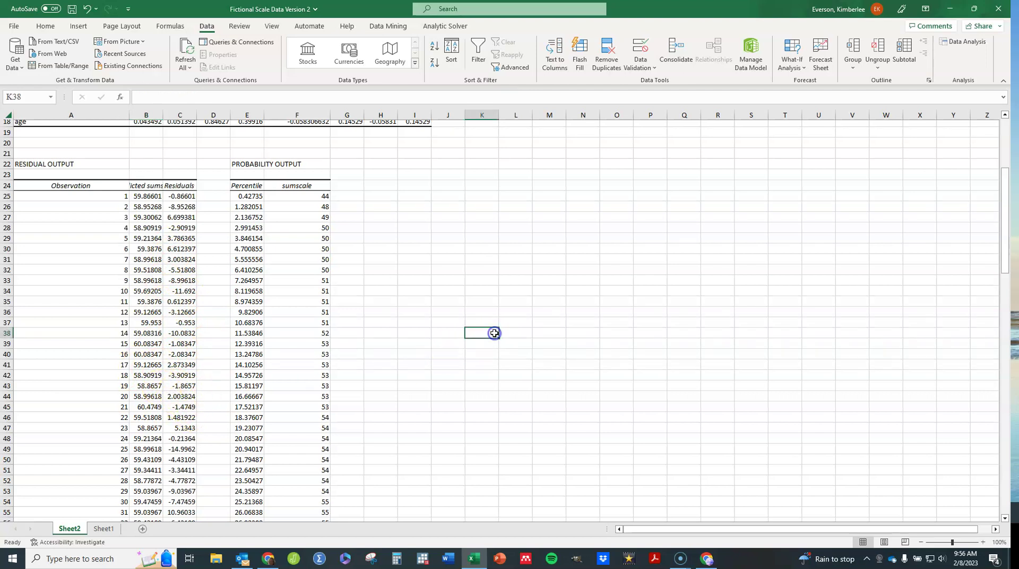
{"action": "left_click_drag", "start_coordinate": [1002, 216], "coordinate": [1006, 104]}
Separate the overlapping charts, placing the Normal Probability Plot below and the age Line Fit Plot beside the age Residual Plot.
{"action": "left_click", "coordinate": [675, 233]}
{"action": "left_click_drag", "start_coordinate": [674, 233], "coordinate": [657, 372]}
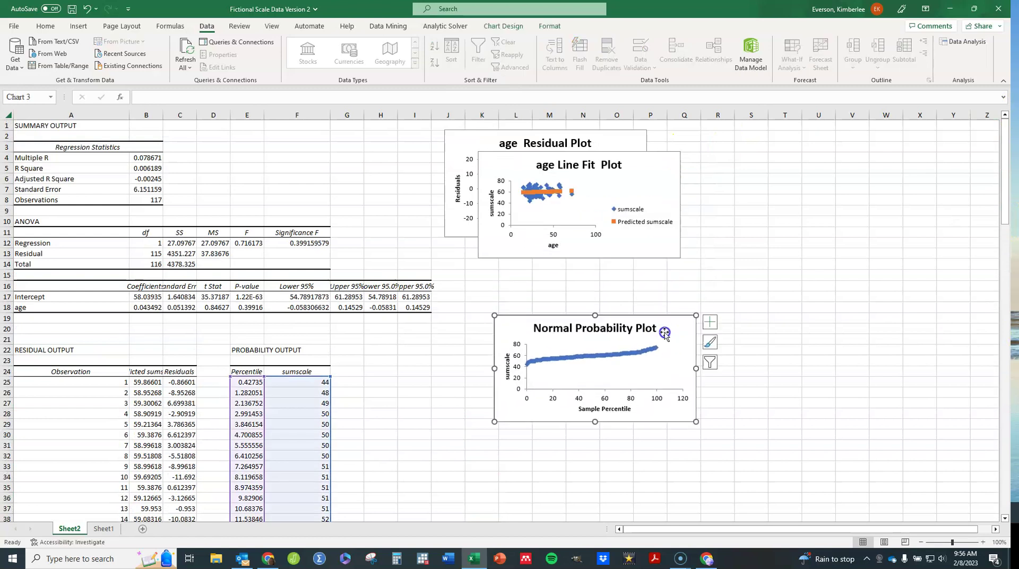
{"action": "left_click_drag", "start_coordinate": [617, 171], "coordinate": [825, 159]}
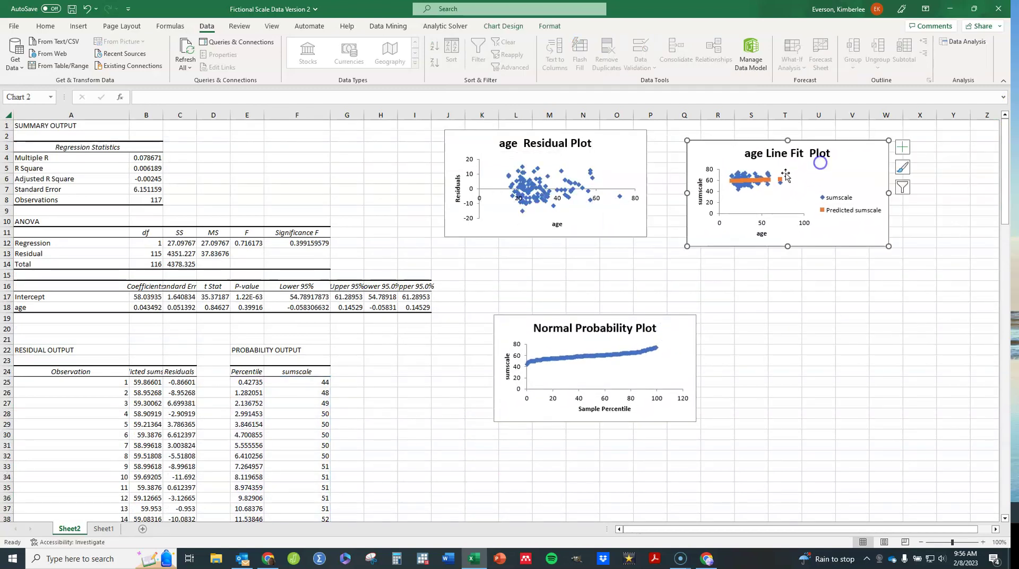
{"action": "left_click_drag", "start_coordinate": [560, 159], "coordinate": [542, 165]}
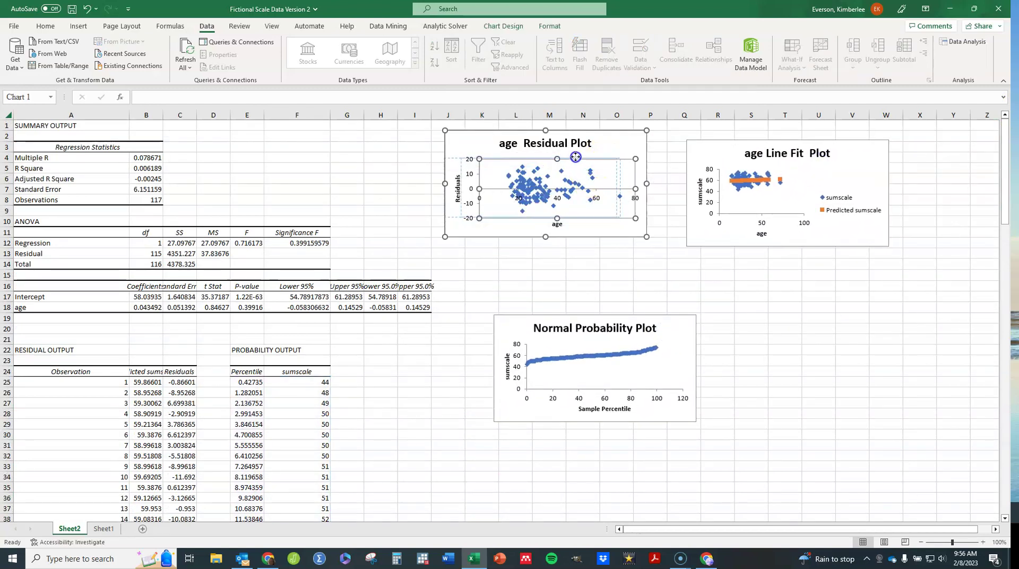
{"action": "key", "text": "ctrl+z"}
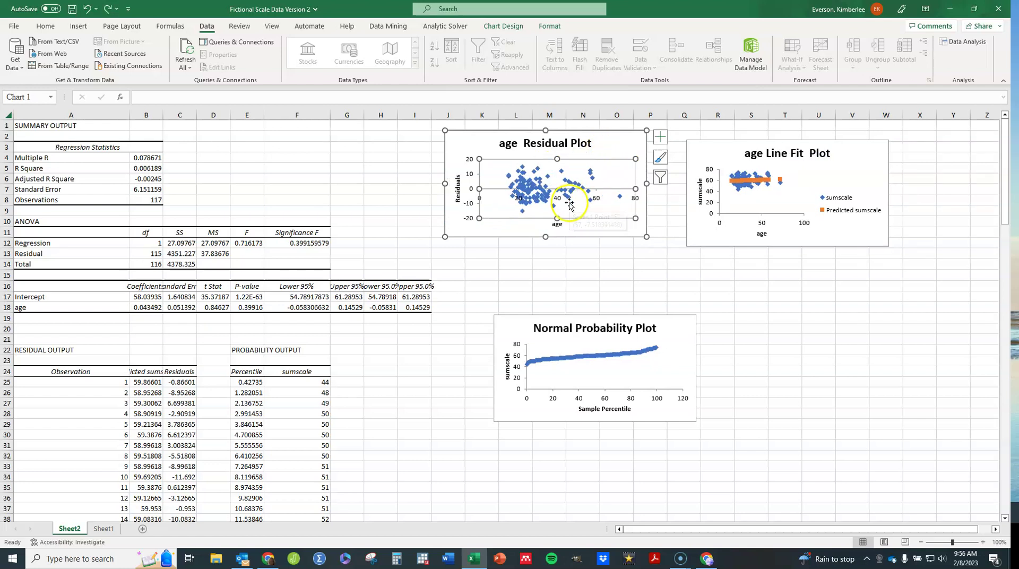
Enlarge the age Residual Plot, the age Line Fit Plot and the Normal Probability Plot without overlapping them.
{"action": "left_click_drag", "start_coordinate": [646, 236], "coordinate": [677, 288]}
{"action": "left_click", "coordinate": [690, 159]}
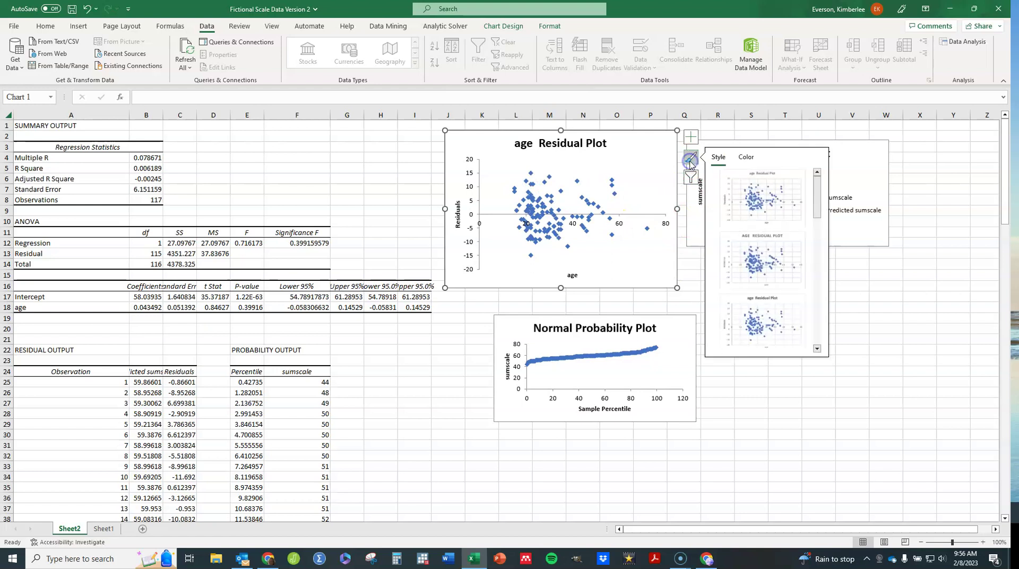
{"action": "left_click", "coordinate": [690, 160]}
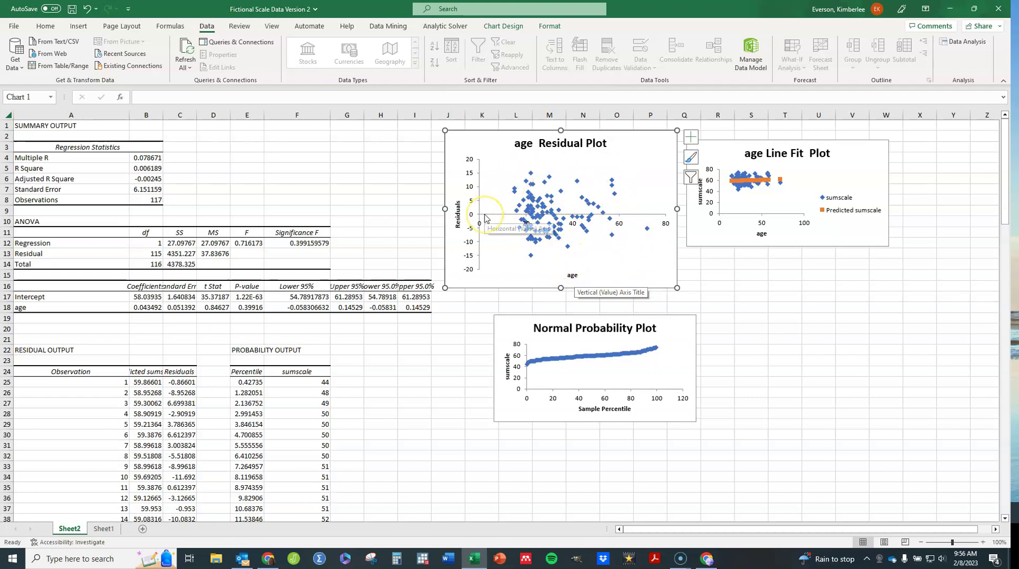
{"action": "left_click", "coordinate": [832, 227]}
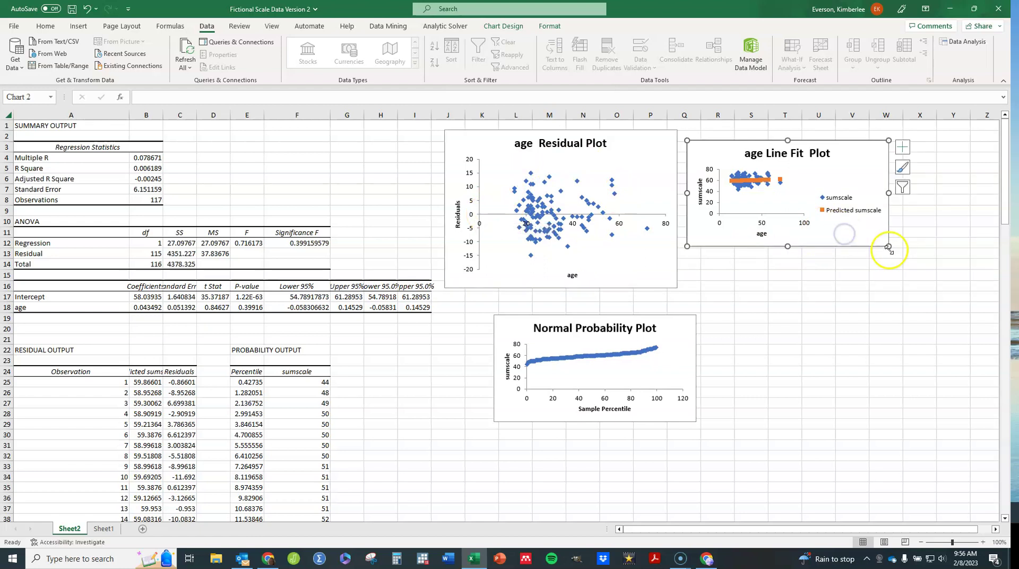
{"action": "left_click_drag", "start_coordinate": [924, 264], "coordinate": [970, 288]}
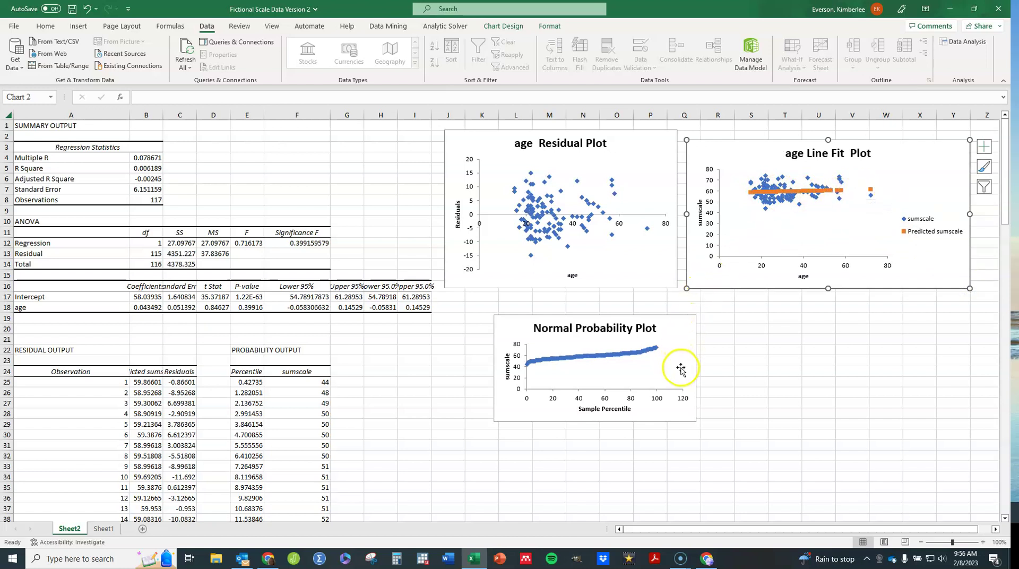
{"action": "left_click", "coordinate": [690, 334]}
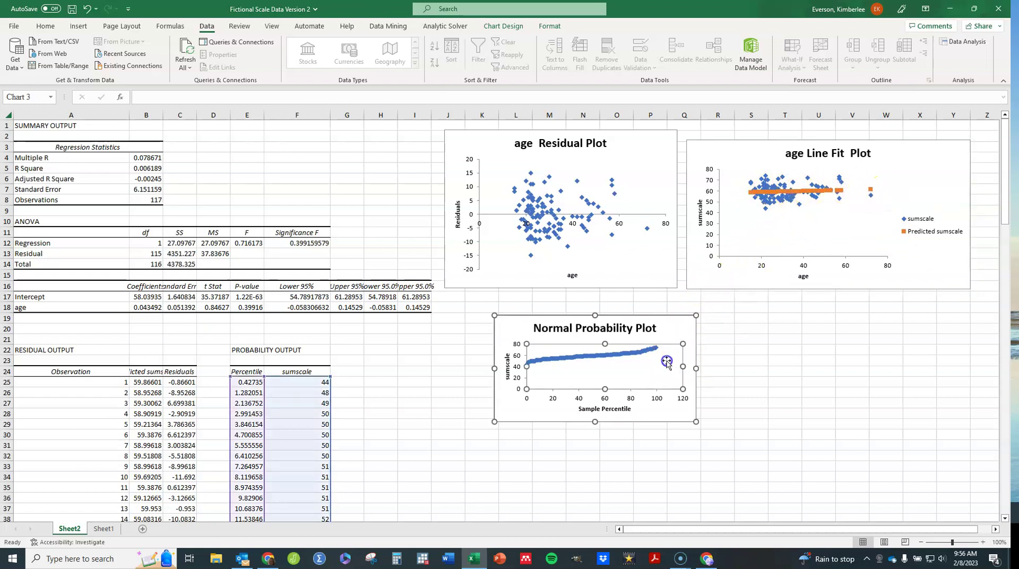
{"action": "left_click_drag", "start_coordinate": [696, 422], "coordinate": [769, 486]}
{"action": "left_click", "coordinate": [847, 425]}
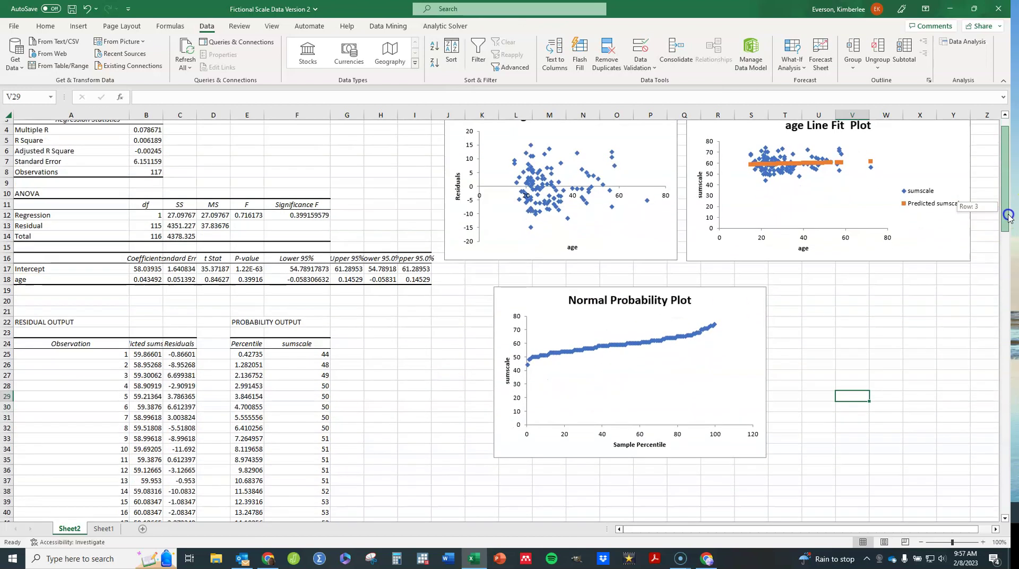
Look over the full regression output, from the summary and plots down to the residual and probability tables.
{"action": "left_click_drag", "start_coordinate": [1009, 208], "coordinate": [1009, 216]}
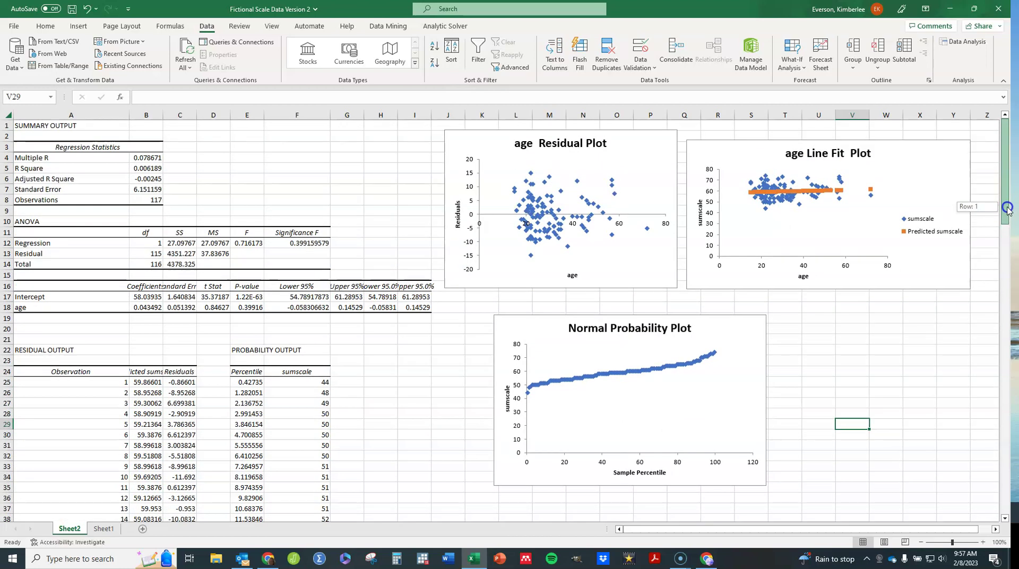
{"action": "left_click_drag", "start_coordinate": [1007, 209], "coordinate": [1014, 262]}
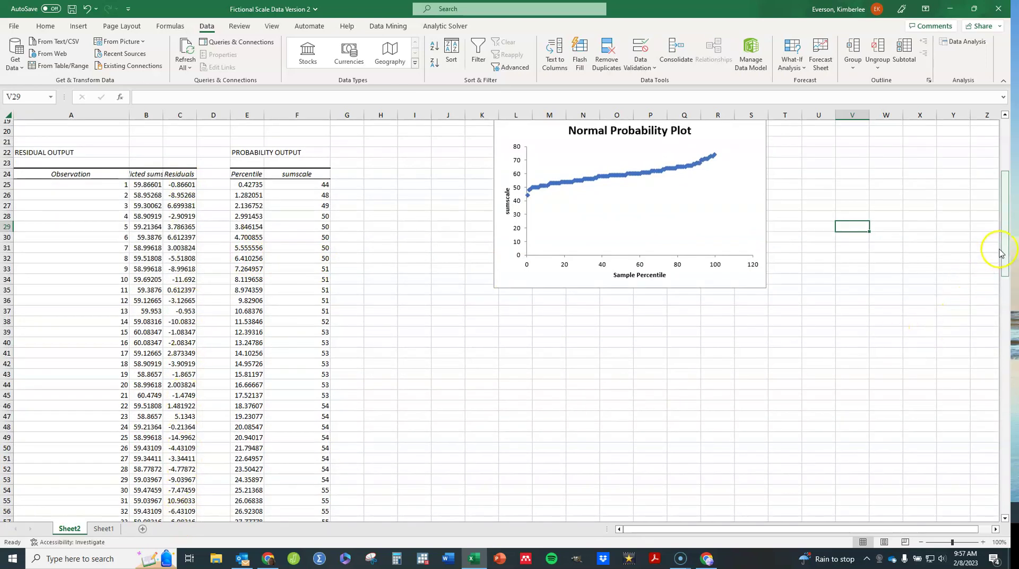
{"action": "left_click_drag", "start_coordinate": [1009, 253], "coordinate": [1007, 188]}
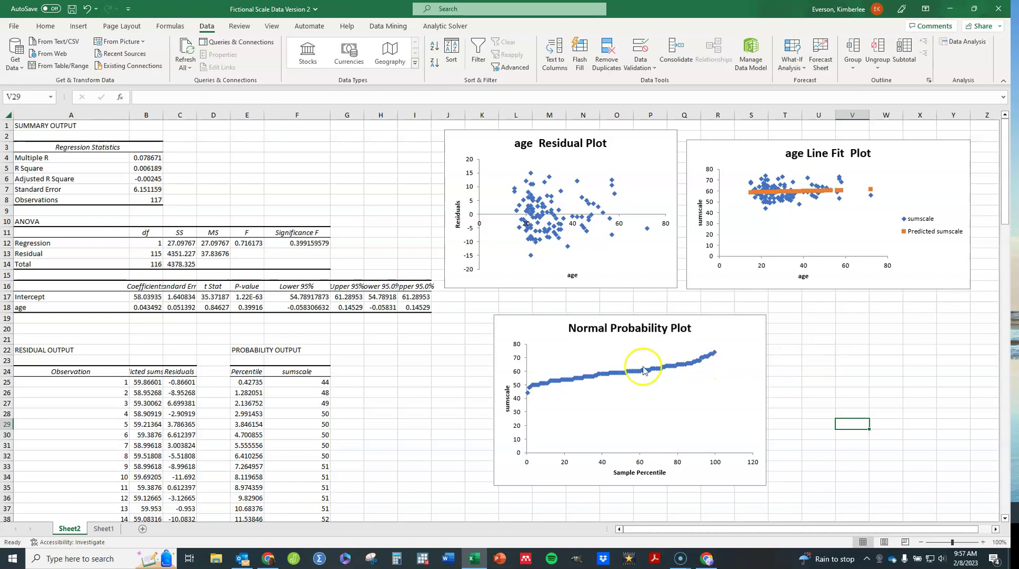
Examine the source data on Sheet1 and check the gender column for missing values.
{"action": "left_click", "coordinate": [104, 529]}
{"action": "left_click", "coordinate": [545, 276]}
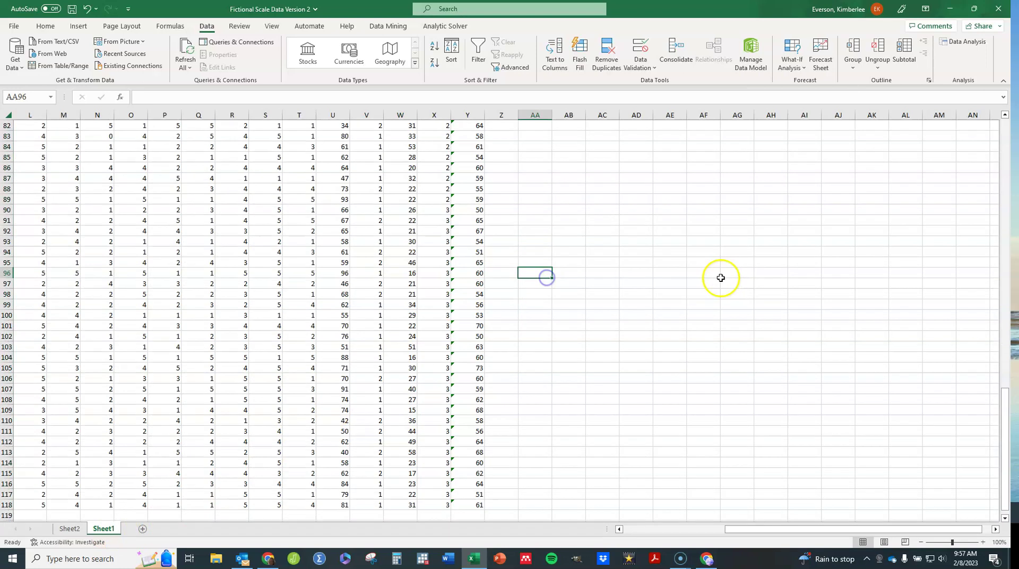
{"action": "left_click_drag", "start_coordinate": [1001, 446], "coordinate": [991, 122]}
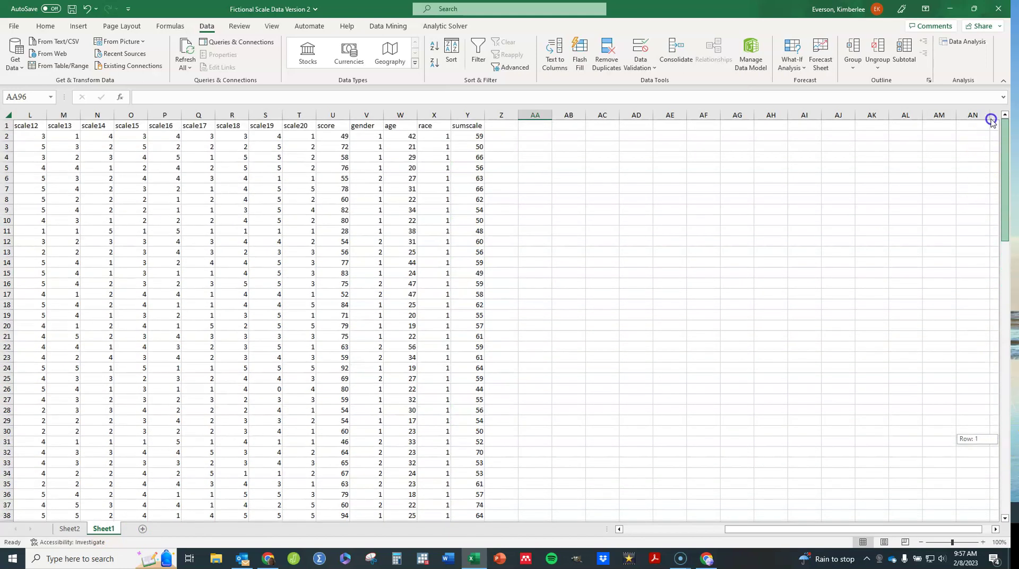
{"action": "left_click", "coordinate": [682, 189]}
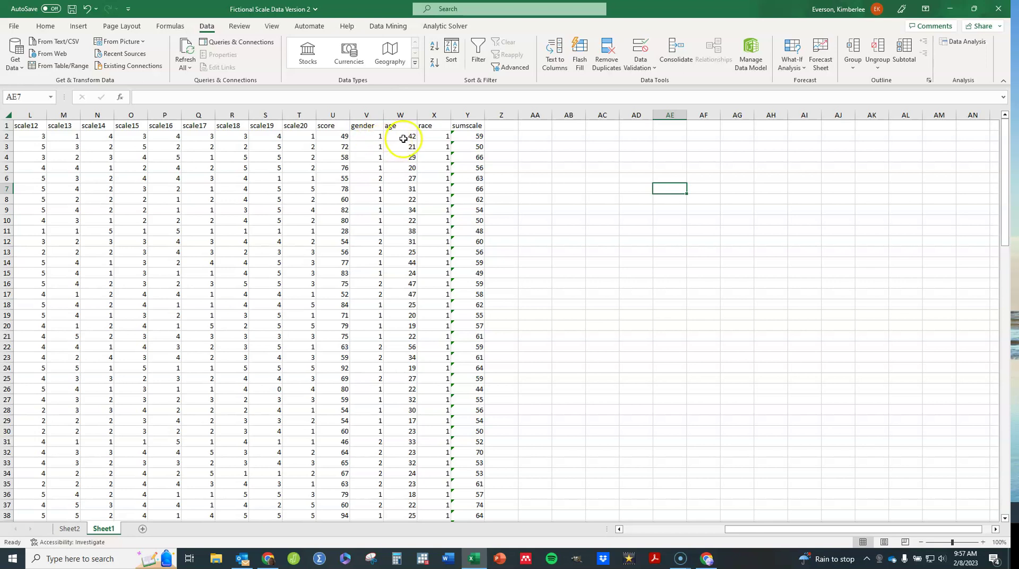
{"action": "left_click_drag", "start_coordinate": [1006, 150], "coordinate": [1007, 219]}
{"action": "left_click", "coordinate": [374, 316]}
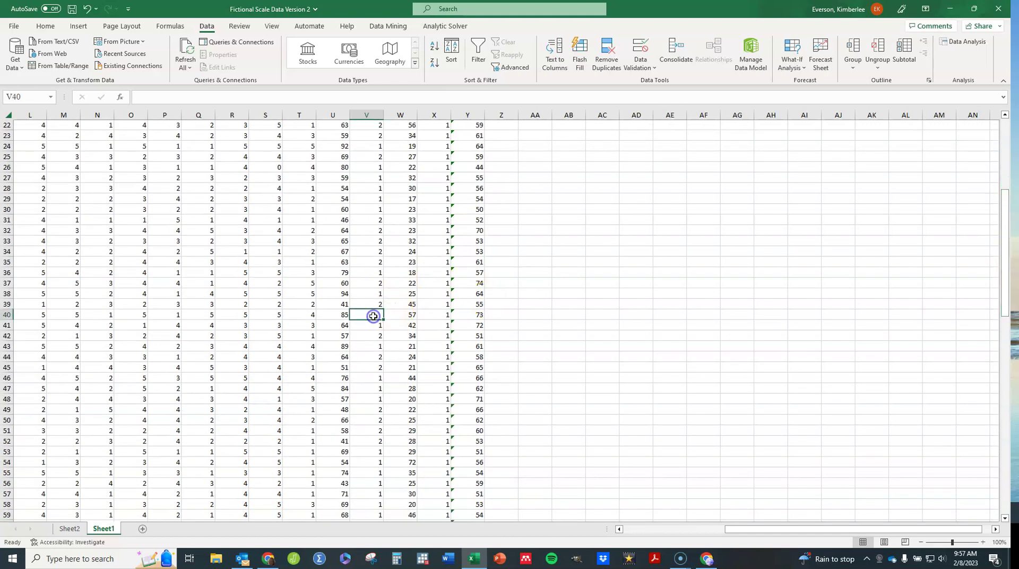
{"action": "left_click", "coordinate": [797, 307]}
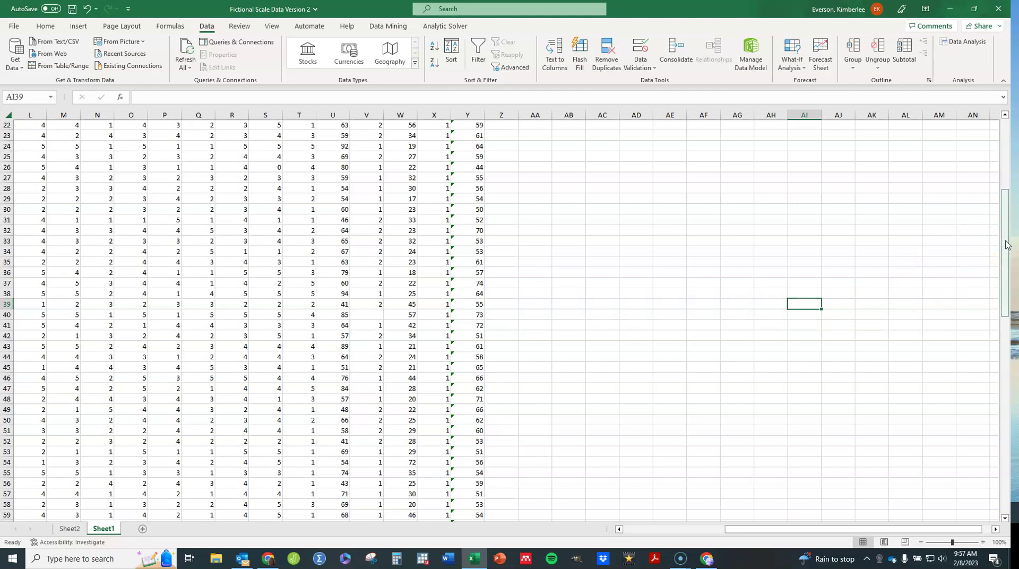
{"action": "left_click_drag", "start_coordinate": [1007, 245], "coordinate": [1007, 167]}
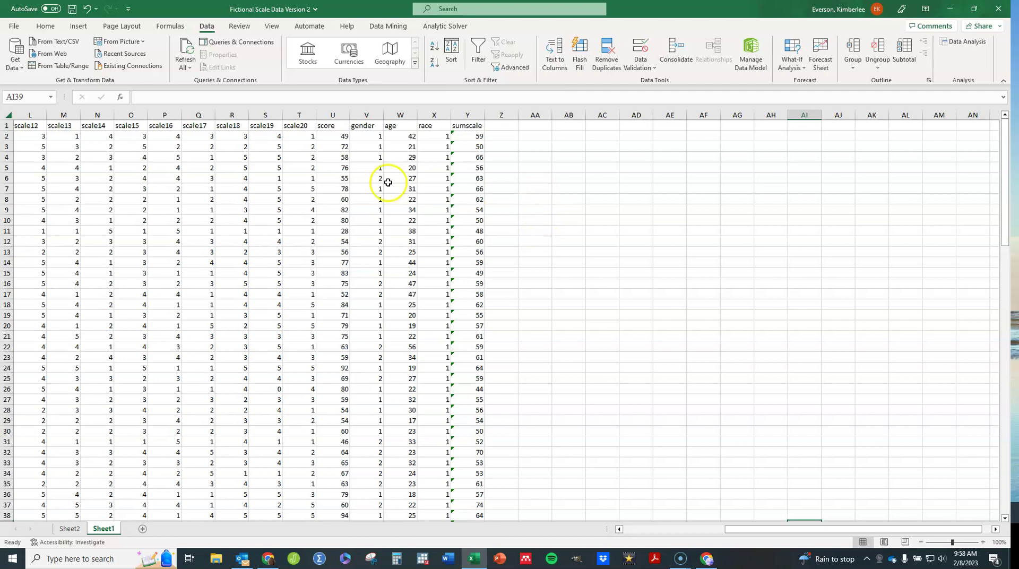
Sort all of Sheet1's data by the gender column in ascending order, keeping the first row as headers.
{"action": "left_click", "coordinate": [7, 116]}
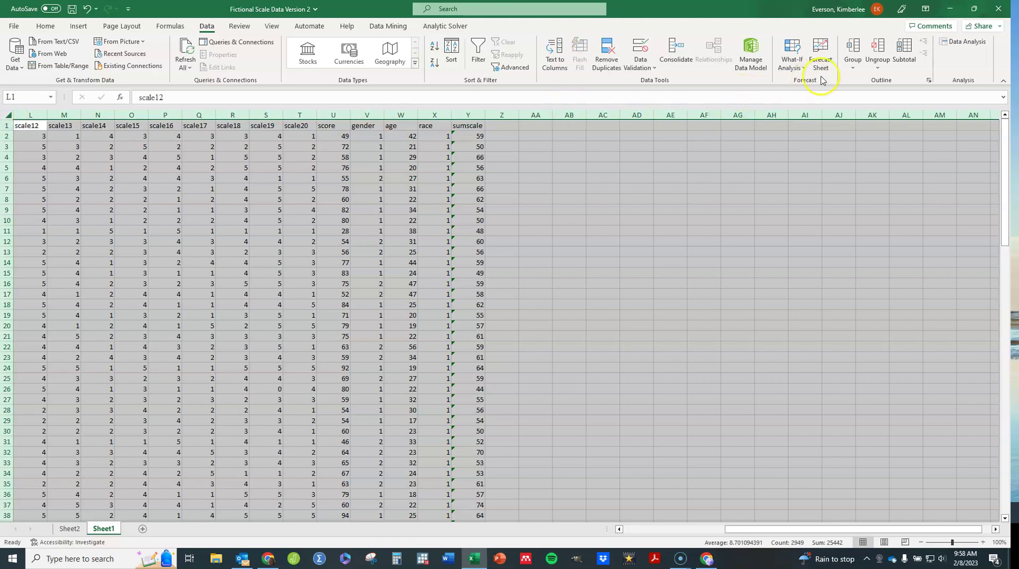
{"action": "left_click", "coordinate": [452, 51]}
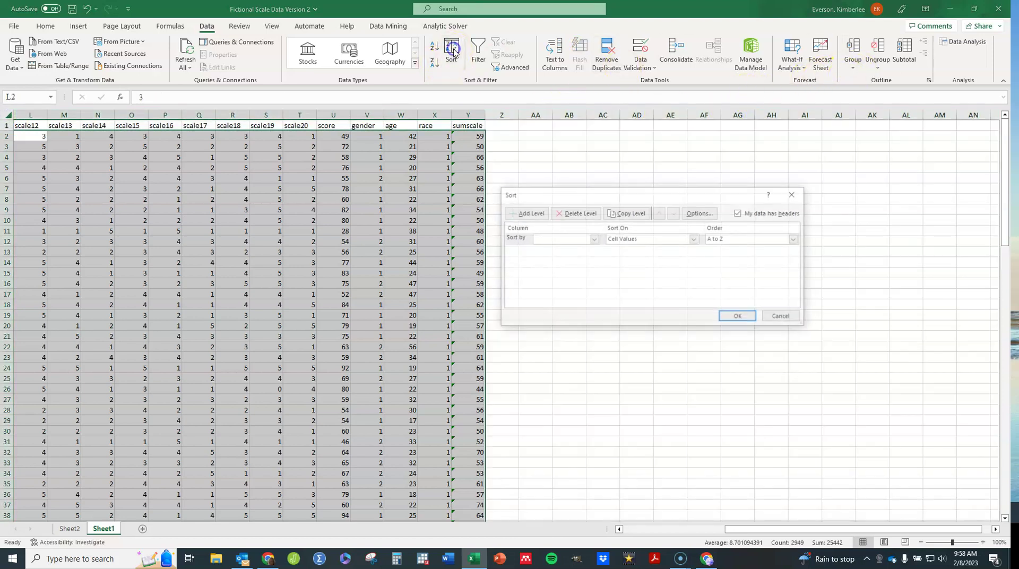
{"action": "left_click", "coordinate": [594, 239]}
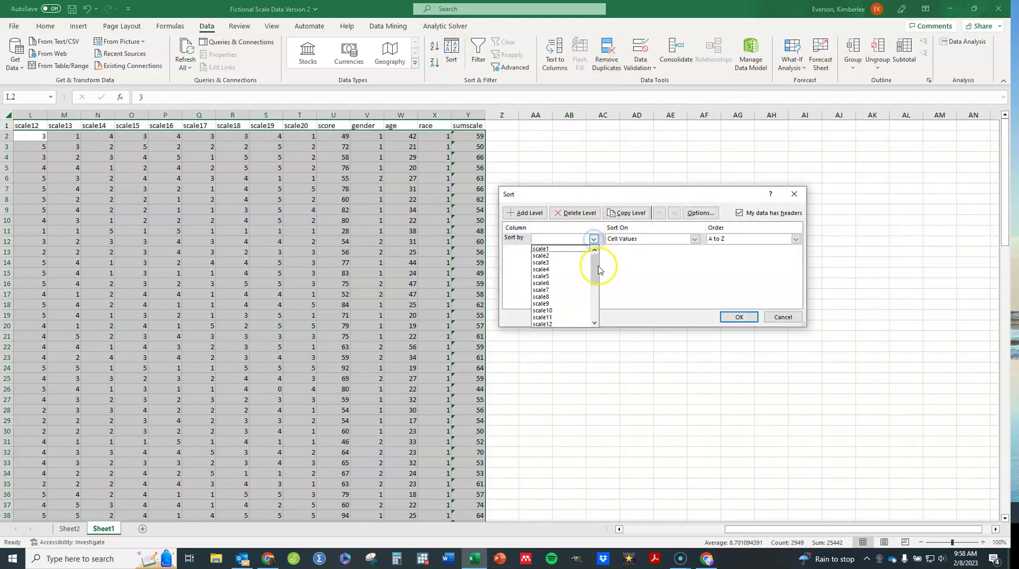
{"action": "left_click_drag", "start_coordinate": [598, 269], "coordinate": [588, 303]}
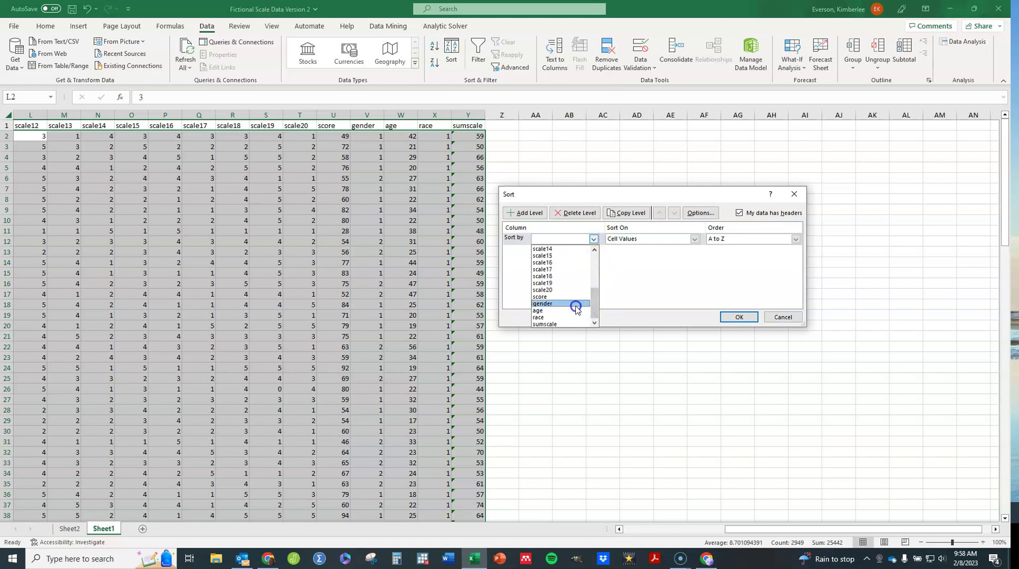
{"action": "left_click", "coordinate": [576, 303]}
{"action": "left_click", "coordinate": [738, 317]}
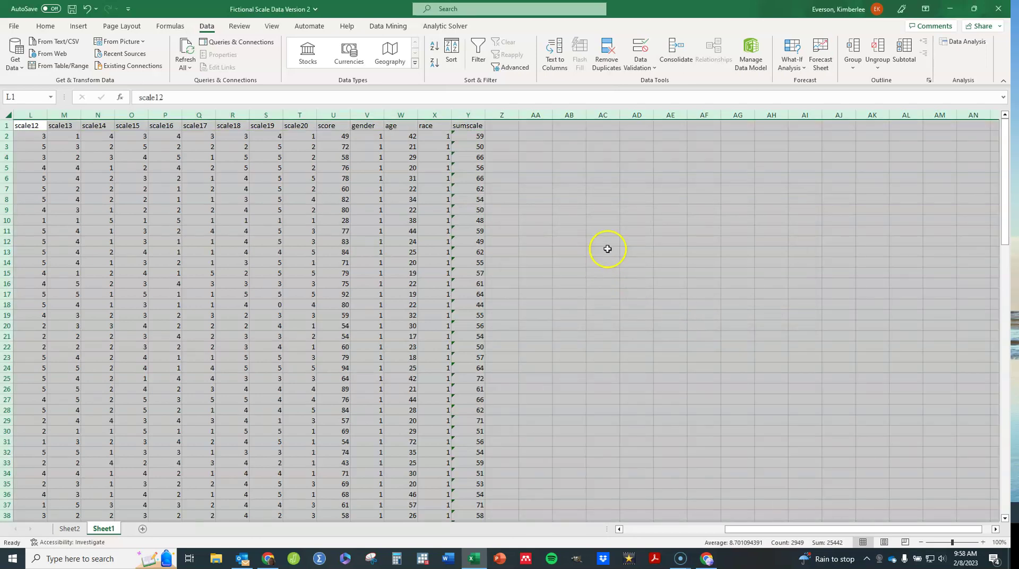
{"action": "left_click", "coordinate": [604, 232]}
Check the last rows of the sorted data for a blank gender value and return to the header row.
{"action": "left_click_drag", "start_coordinate": [1001, 155], "coordinate": [1008, 470]}
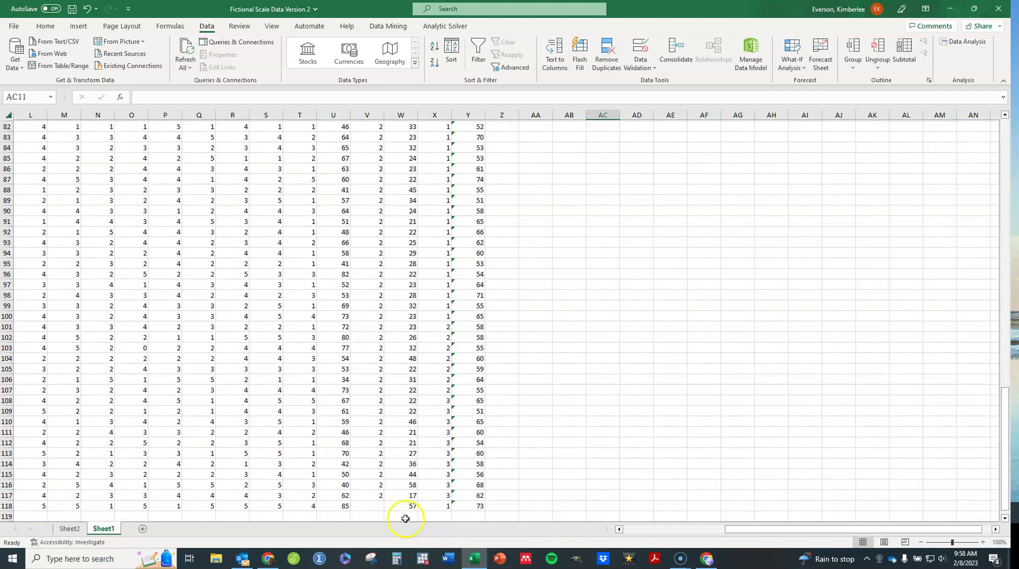
{"action": "left_click", "coordinate": [371, 509]}
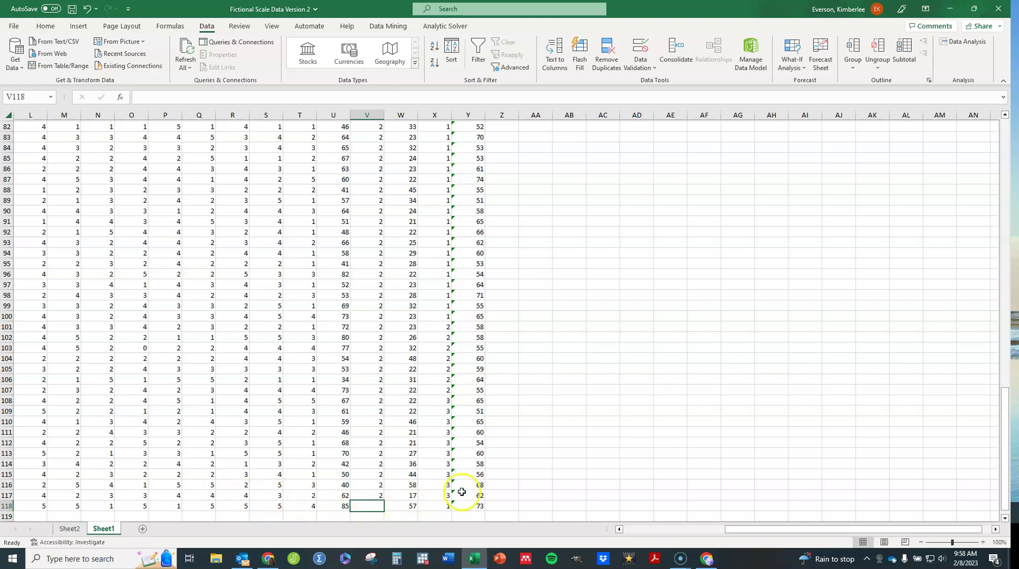
{"action": "left_click", "coordinate": [539, 465]}
{"action": "left_click_drag", "start_coordinate": [1009, 448], "coordinate": [1008, 177]}
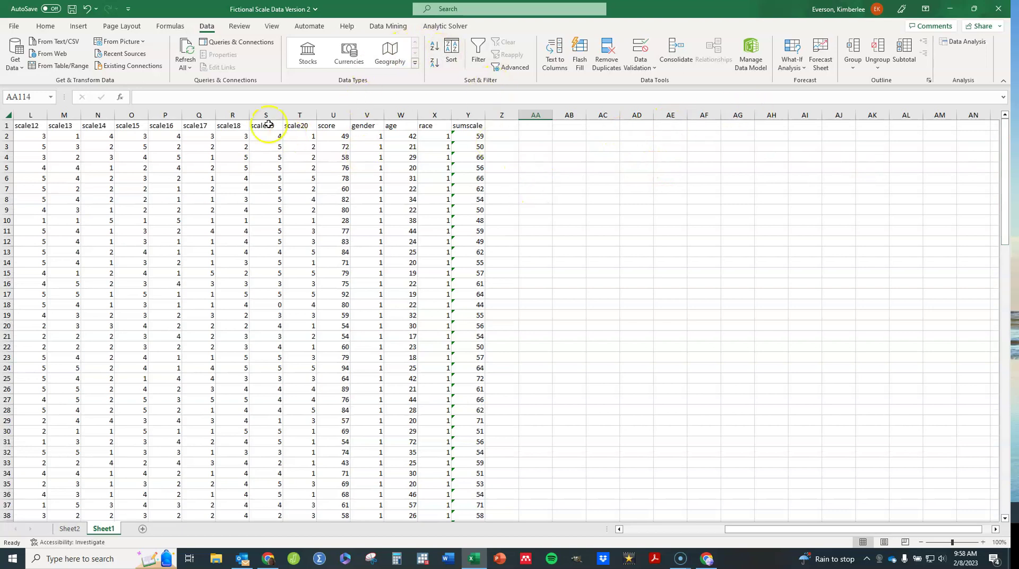
{"action": "left_click", "coordinate": [570, 157]}
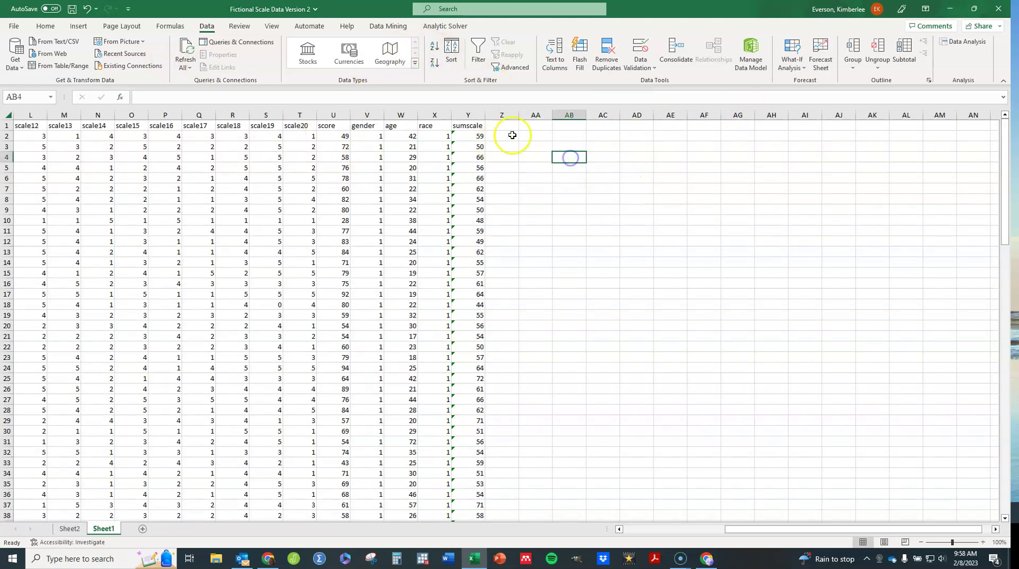
Start a new regression, clear its previous input ranges, and set the Y range to the sumscale column, $Y$1:$Y$117.
{"action": "left_click", "coordinate": [942, 50]}
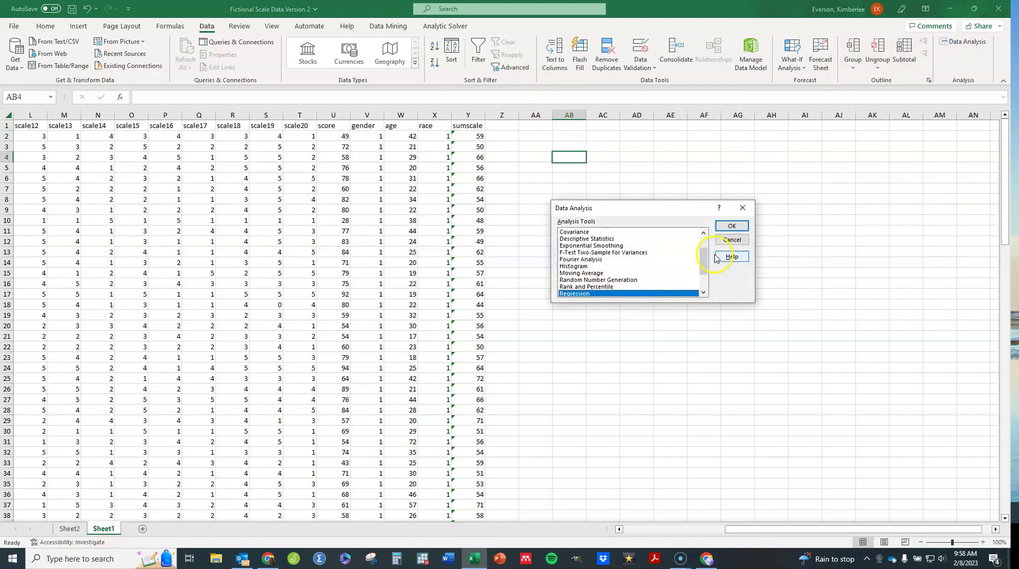
{"action": "left_click", "coordinate": [732, 226]}
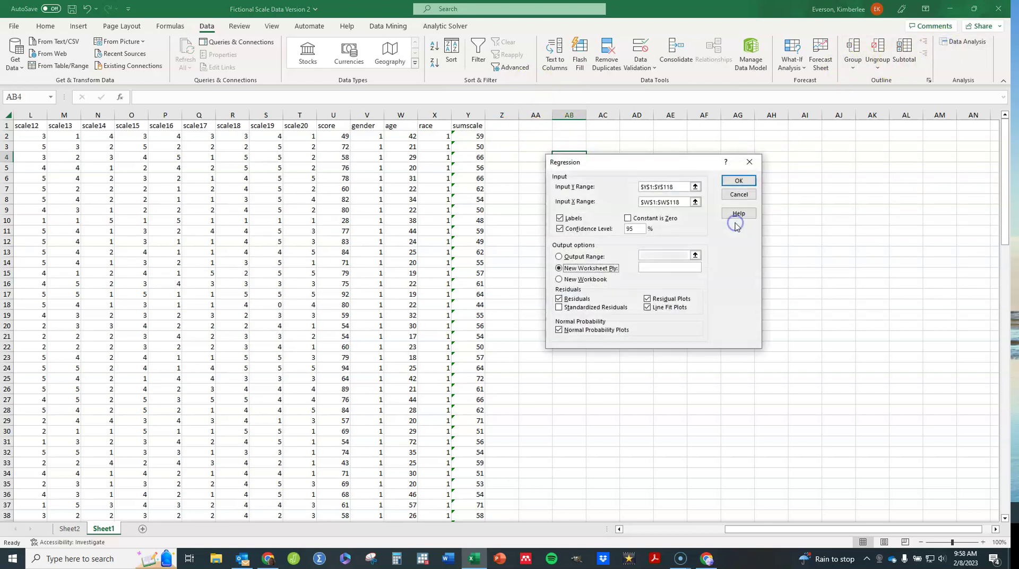
{"action": "left_click", "coordinate": [682, 188]}
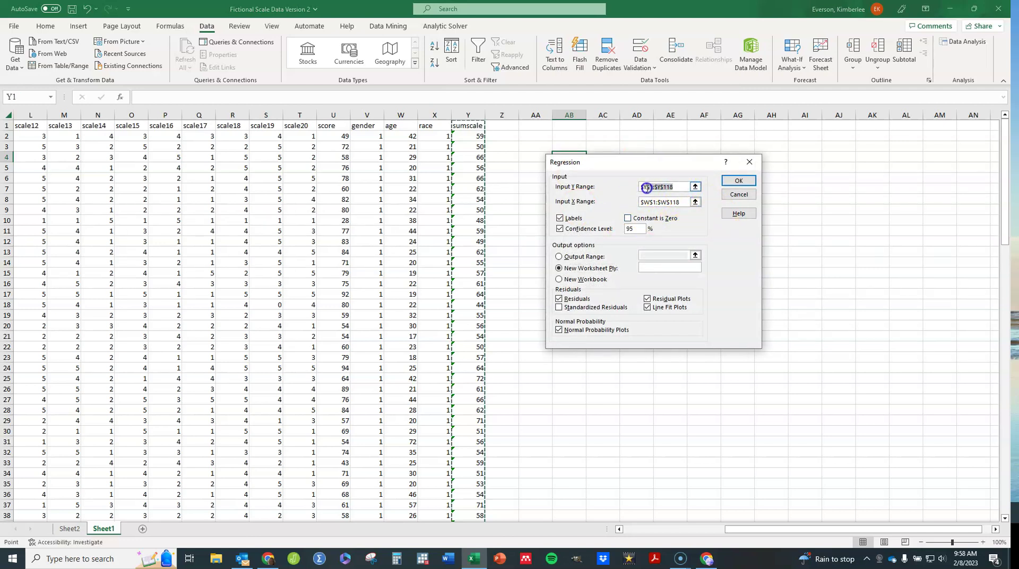
{"action": "key", "text": "BackSpace"}
{"action": "key", "text": "BackSpace"}
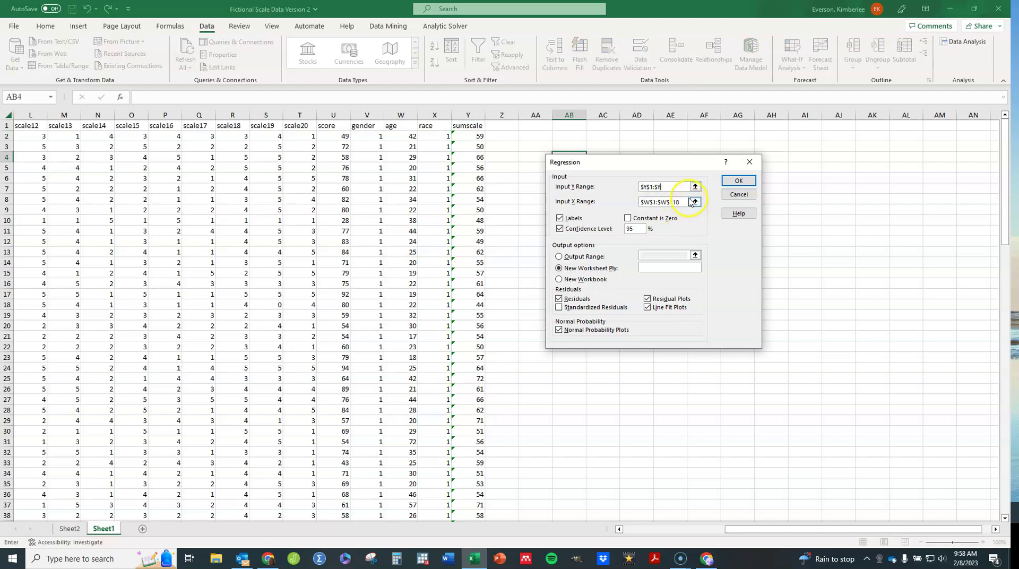
{"action": "left_click", "coordinate": [682, 202]}
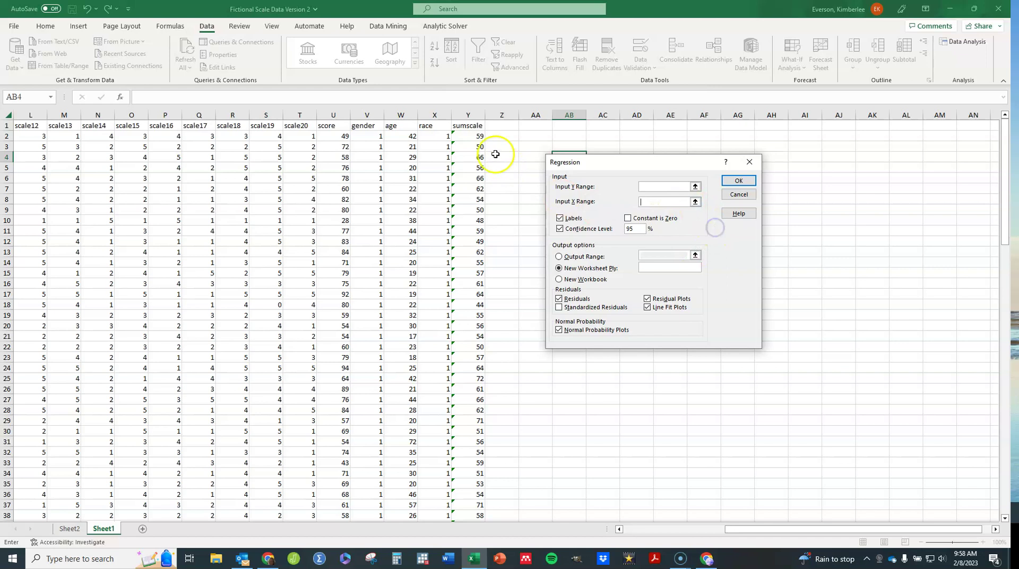
{"action": "left_click_drag", "start_coordinate": [467, 125], "coordinate": [470, 486]}
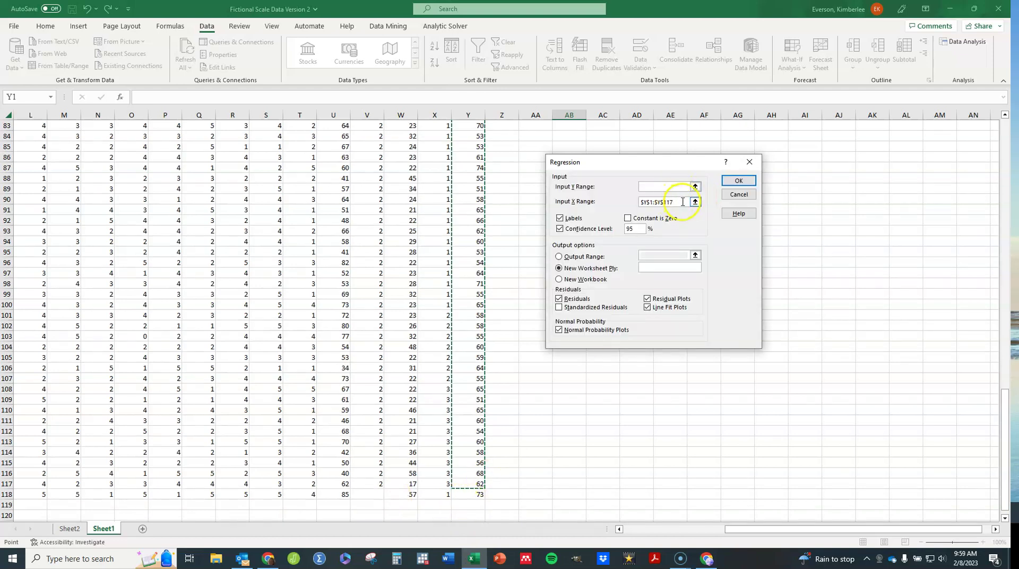
{"action": "left_click", "coordinate": [630, 204]}
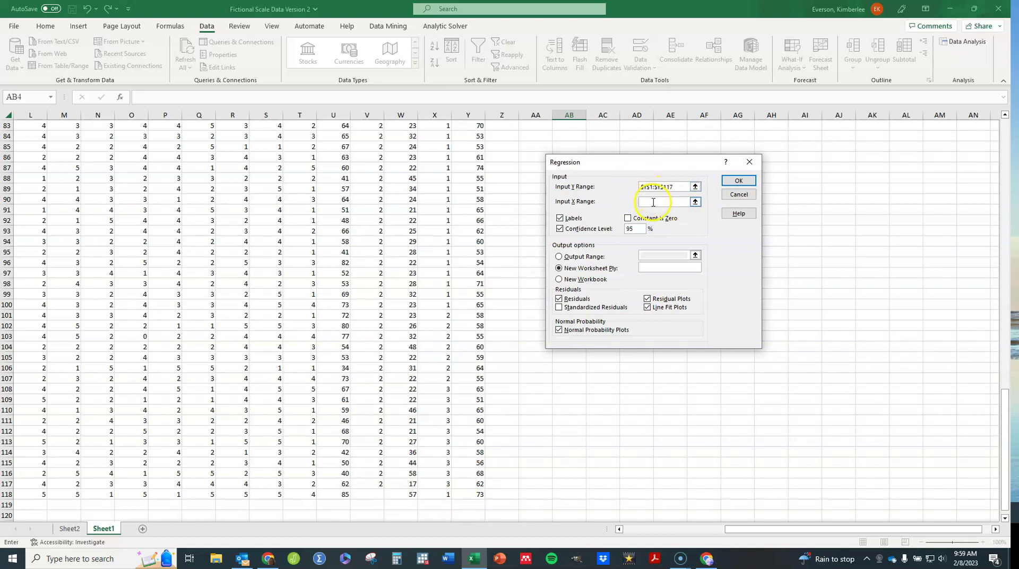
Set the X range to the gender and age columns, $V$1:$W$117, and run the regression to a new worksheet.
{"action": "left_click_drag", "start_coordinate": [1003, 396], "coordinate": [1008, 107]}
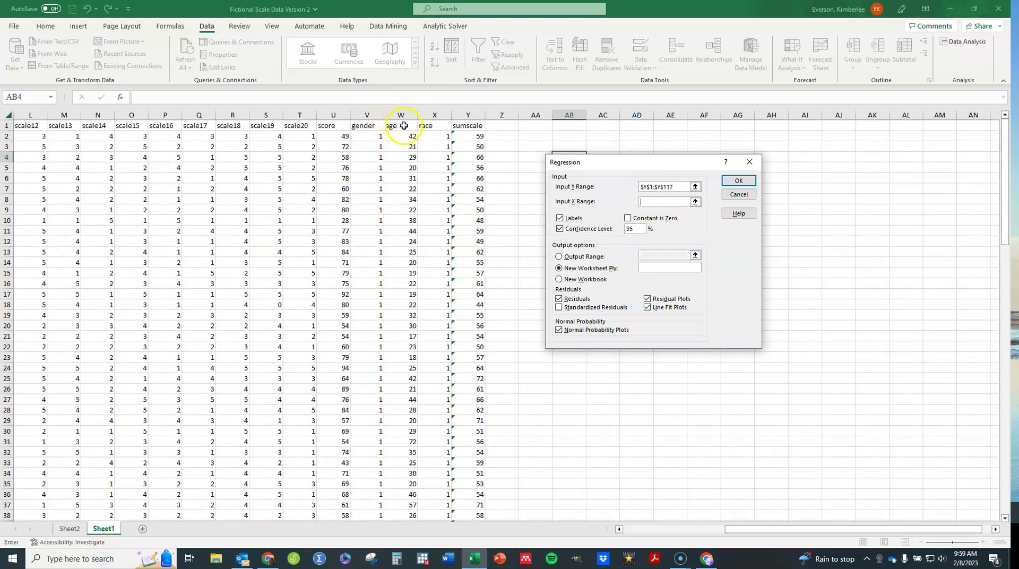
{"action": "left_click_drag", "start_coordinate": [406, 129], "coordinate": [413, 330]}
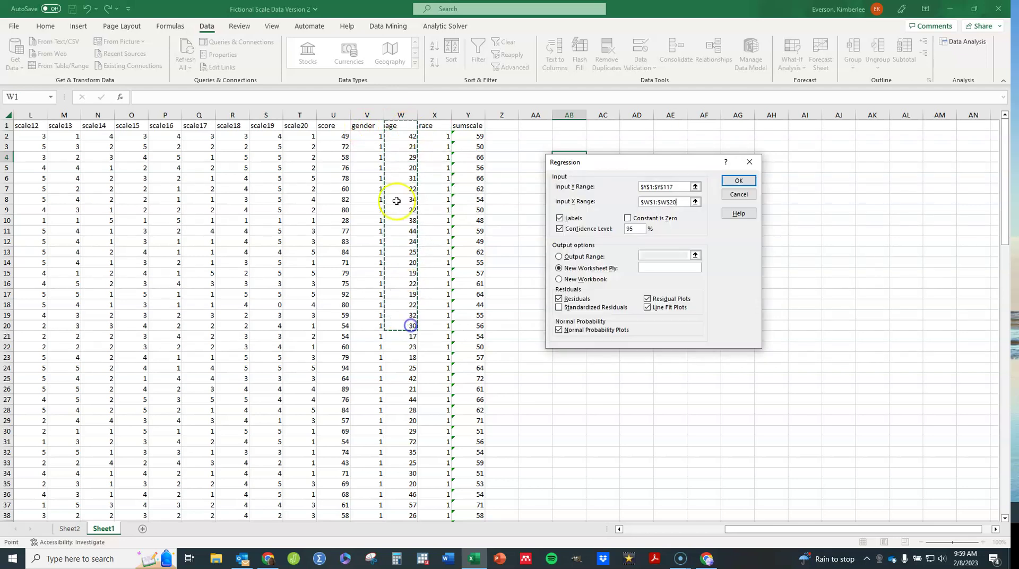
{"action": "left_click", "coordinate": [513, 138]}
{"action": "left_click_drag", "start_coordinate": [370, 126], "coordinate": [399, 498]}
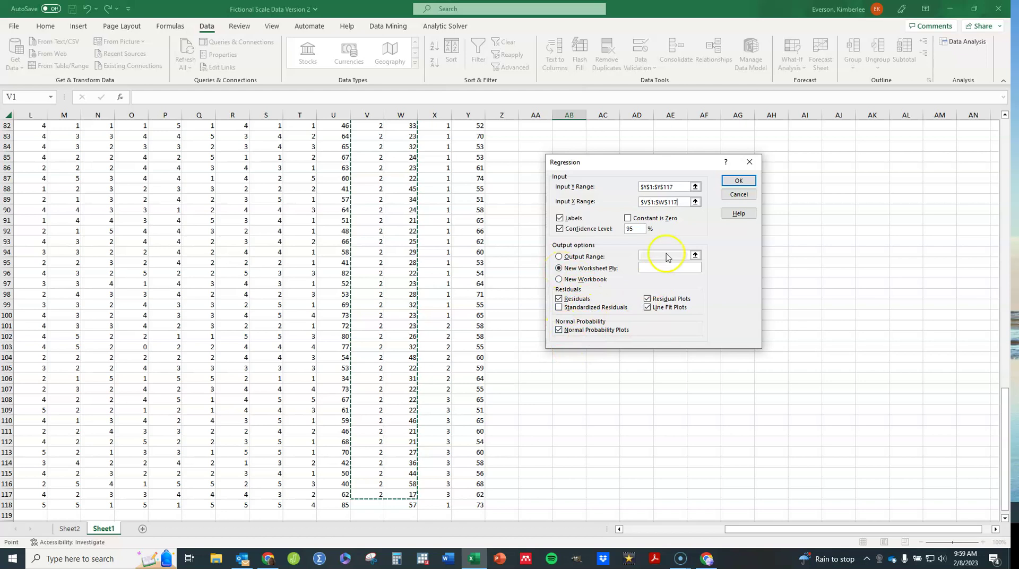
{"action": "left_click", "coordinate": [737, 182]}
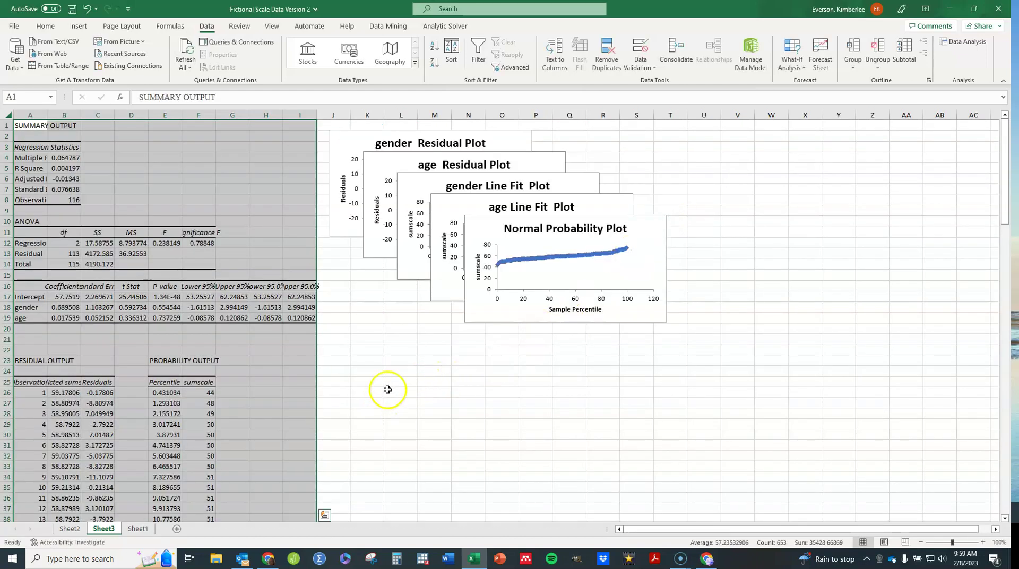
Widen column A of the regression output to fit its labels, and examine the Significance F and the gender and age rows.
{"action": "left_click", "coordinate": [365, 430]}
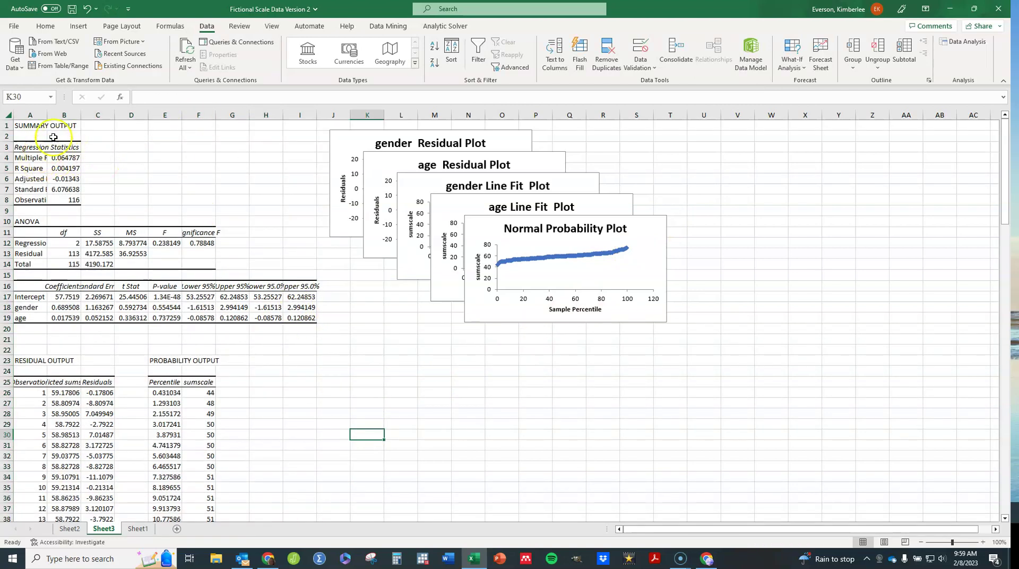
{"action": "left_click_drag", "start_coordinate": [47, 115], "coordinate": [126, 117]}
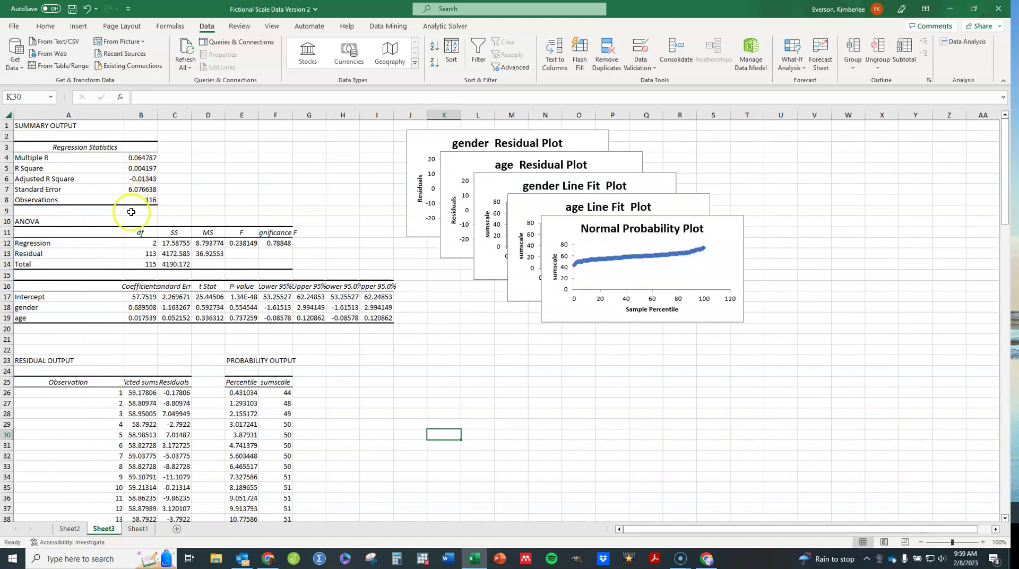
{"action": "left_click", "coordinate": [270, 243]}
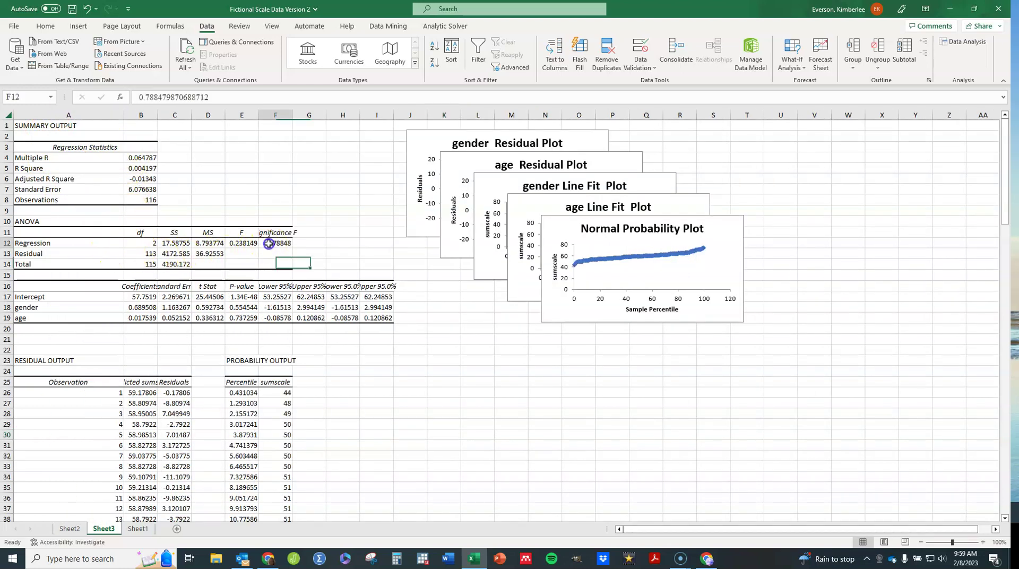
{"action": "left_click", "coordinate": [92, 307]}
{"action": "left_click", "coordinate": [93, 318]}
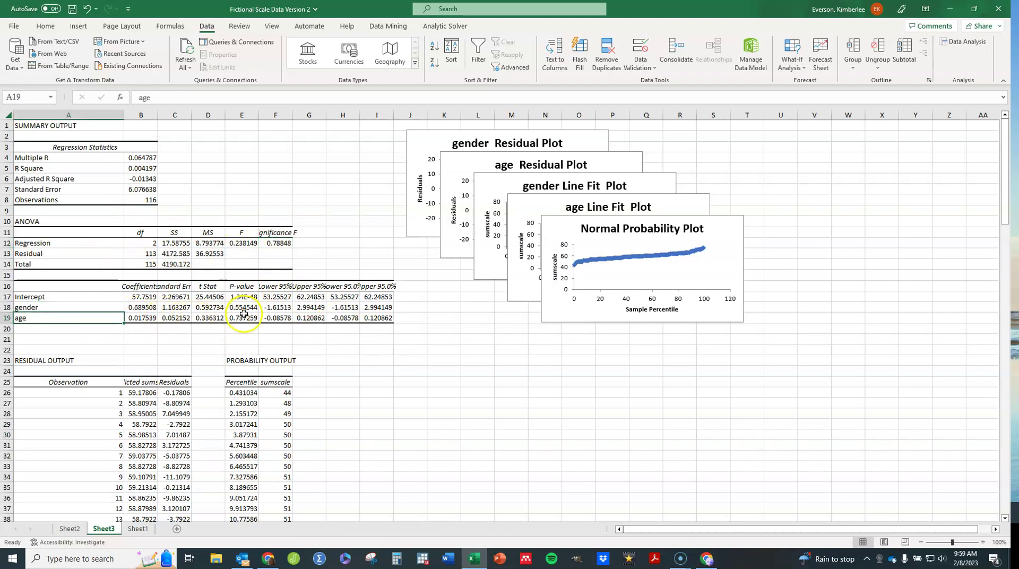
{"action": "left_click", "coordinate": [146, 308]}
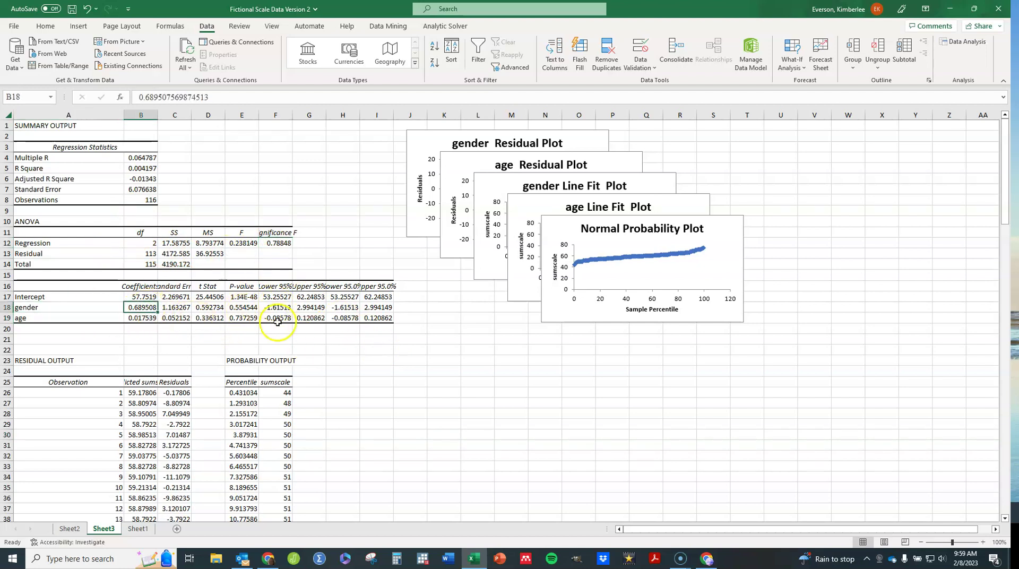
Move the Normal Probability Plot and age Line Fit Plot out of the chart stack, and enlarge the age Line Fit Plot.
{"action": "left_click_drag", "start_coordinate": [1006, 188], "coordinate": [1014, 139]}
{"action": "left_click_drag", "start_coordinate": [713, 237], "coordinate": [934, 161]}
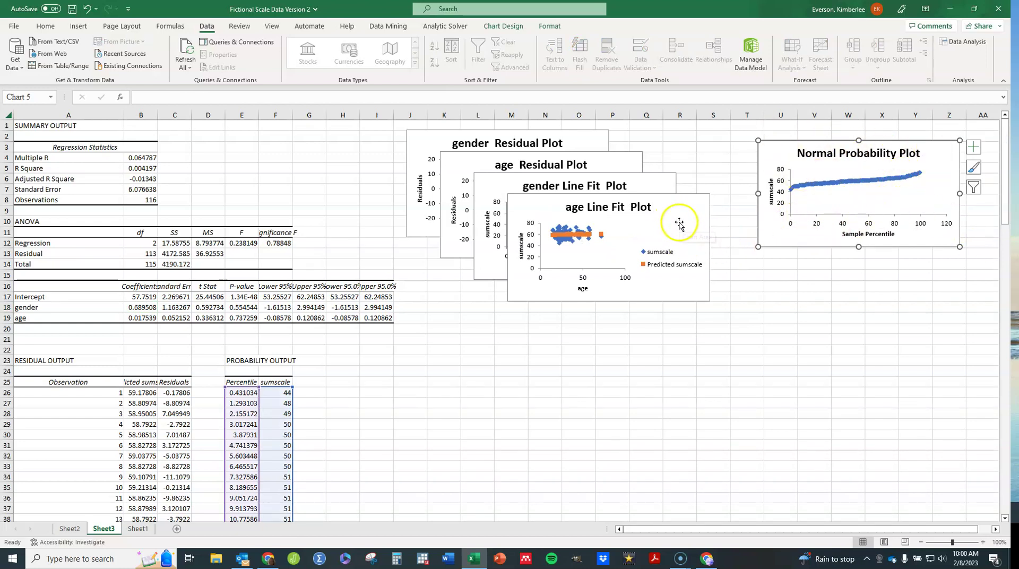
{"action": "left_click_drag", "start_coordinate": [682, 239], "coordinate": [896, 297]}
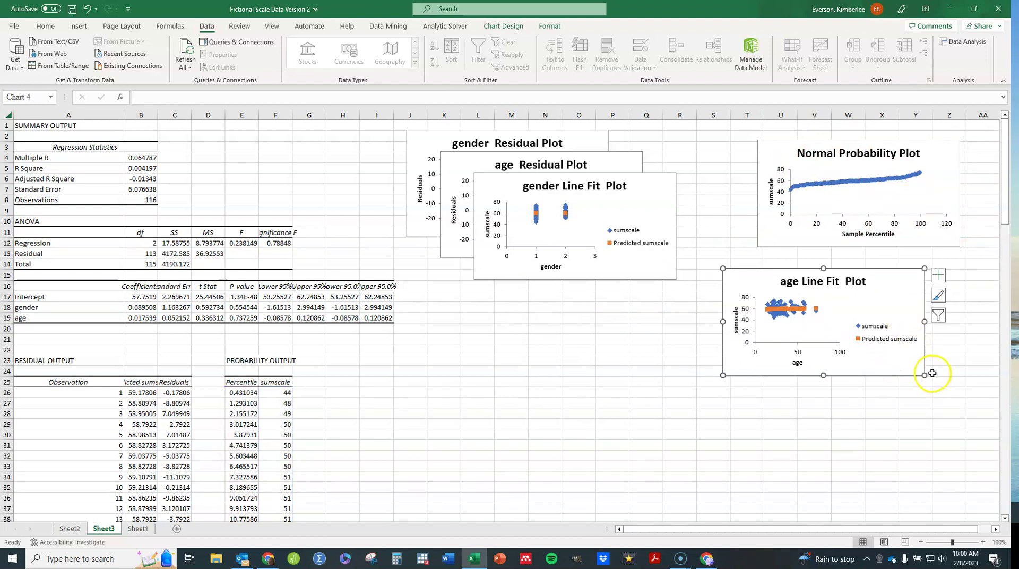
{"action": "left_click_drag", "start_coordinate": [924, 375], "coordinate": [968, 411]}
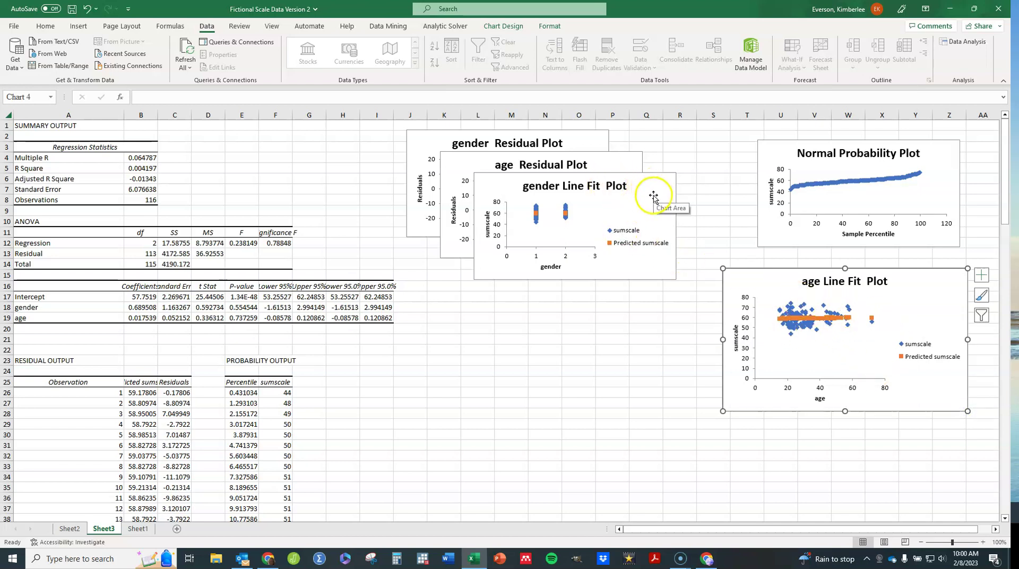
Place the gender Line Fit Plot below the age Line Fit Plot and the age Residual Plot below the gender Residual Plot.
{"action": "left_click_drag", "start_coordinate": [657, 198], "coordinate": [896, 427]}
{"action": "left_click_drag", "start_coordinate": [904, 428], "coordinate": [909, 430]}
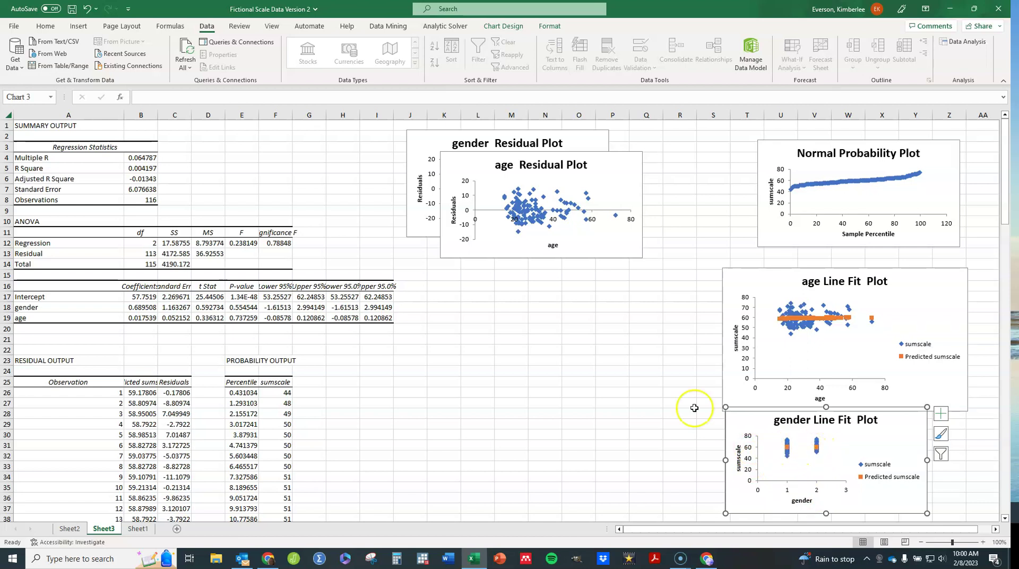
{"action": "left_click_drag", "start_coordinate": [604, 164], "coordinate": [601, 304]}
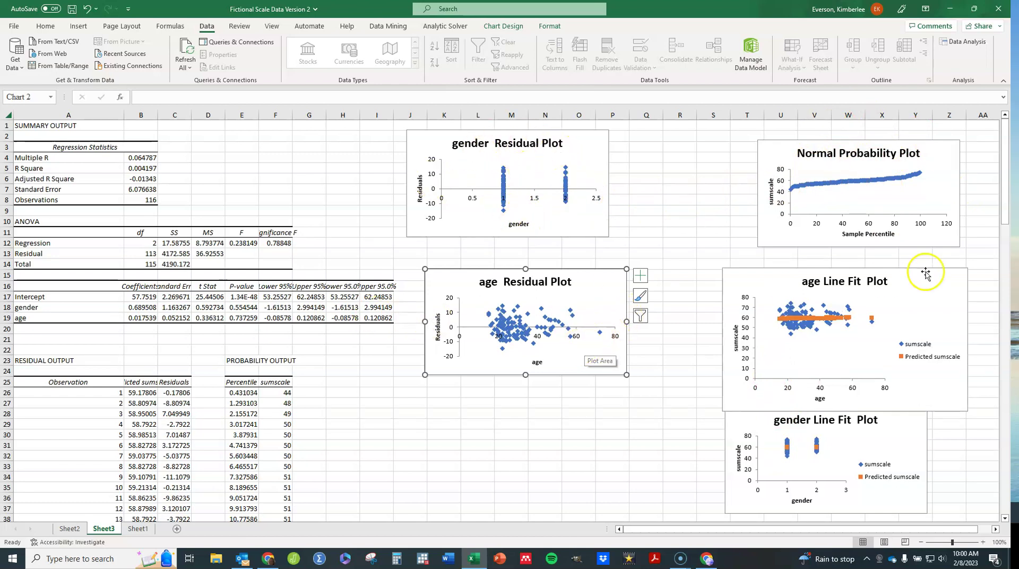
{"action": "left_click_drag", "start_coordinate": [1005, 180], "coordinate": [1012, 234]}
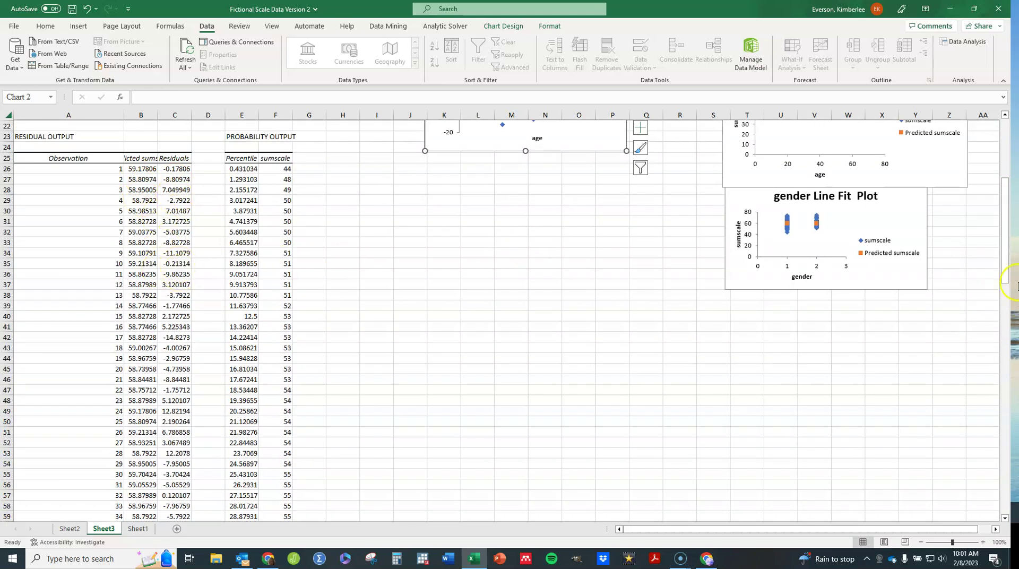
{"action": "left_click_drag", "start_coordinate": [1010, 257], "coordinate": [1011, 198]}
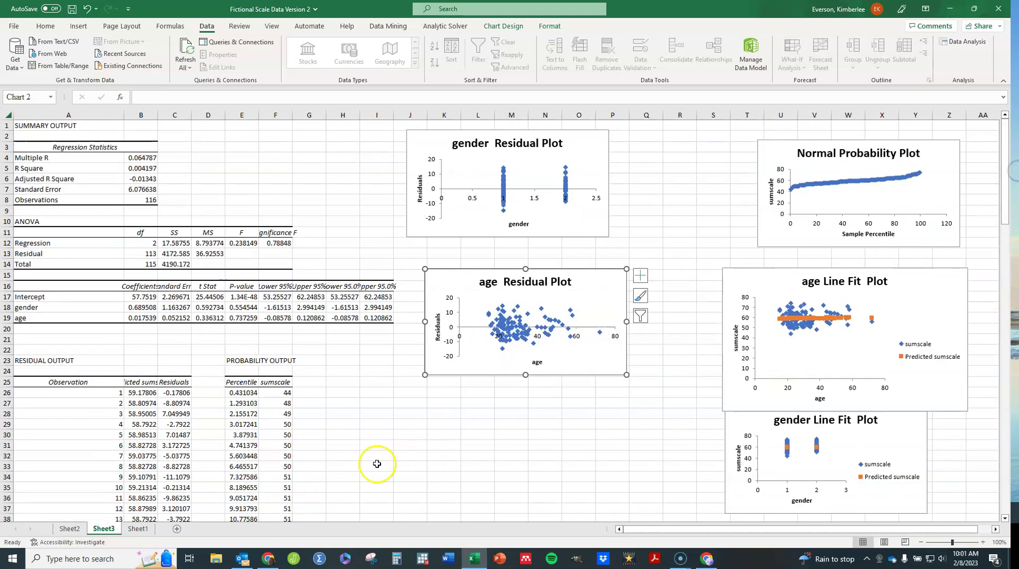